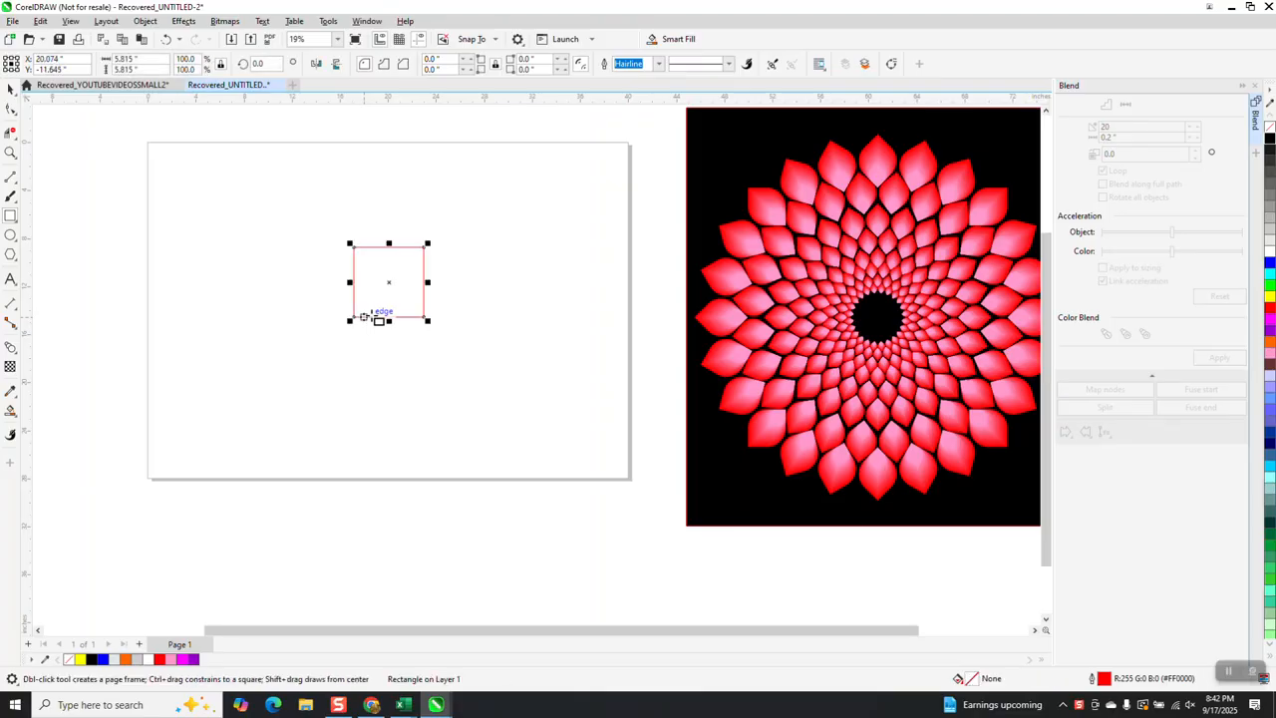
# Rotate the square by 45 degrees and round its left and right corners to about 2.9 inches to form a petal
pyautogui.moveTo(269, 64); pyautogui.dragTo(225, 69)
pyautogui.write('45')
pyautogui.press('Return')
pyautogui.click(11, 110)
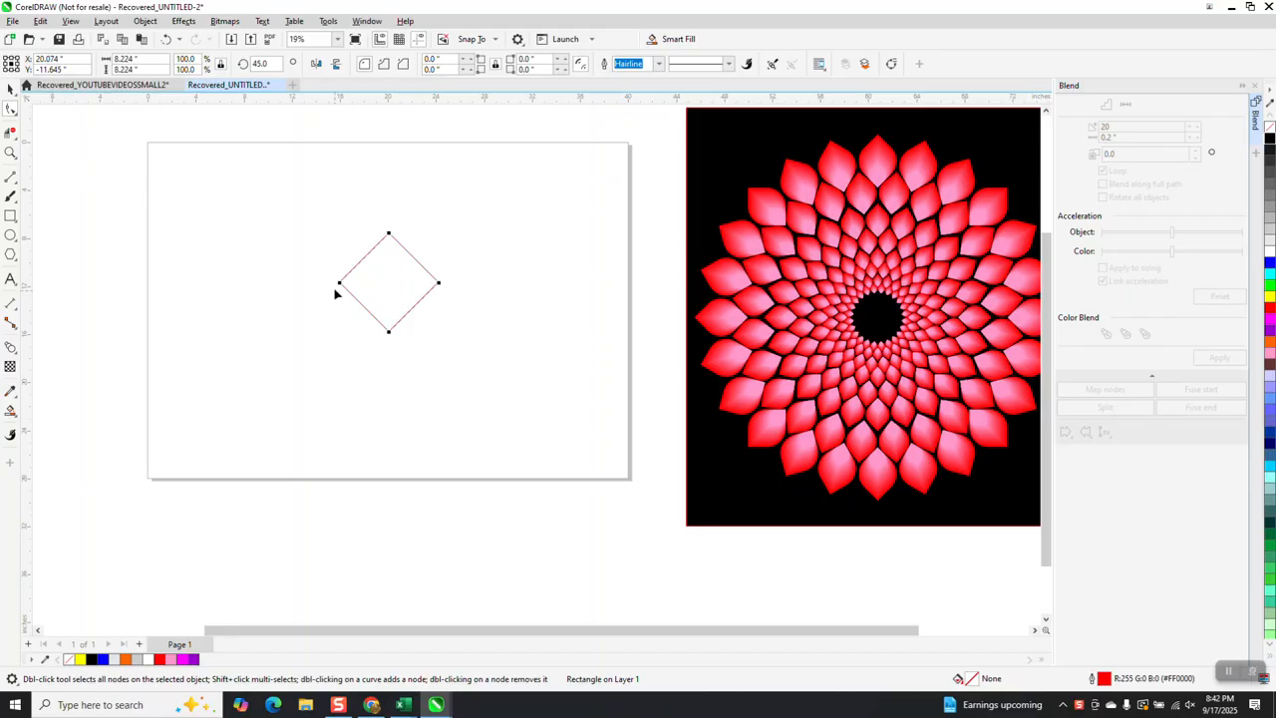
pyautogui.moveTo(342, 286); pyautogui.dragTo(437, 286)
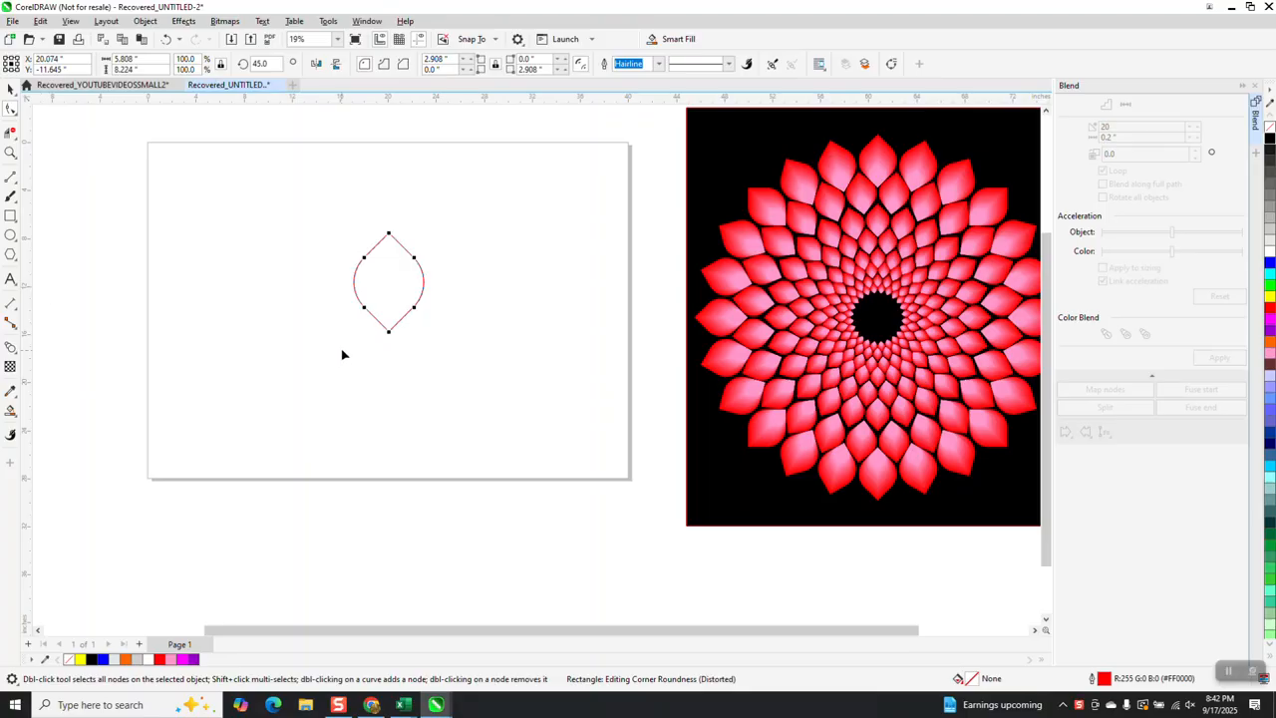
# Duplicate the petal at about 57% scale and align the small copy with the bottom of the large petal
pyautogui.click(11, 88)
pyautogui.moveTo(430, 230); pyautogui.dragTo(413, 249)
pyautogui.moveTo(332, 227); pyautogui.dragTo(476, 379)
pyautogui.press('b')
pyautogui.click(445, 330)
# Move the small petal off to the left, then fill it pink and the large petal red, both without outlines
pyautogui.click(400, 302)
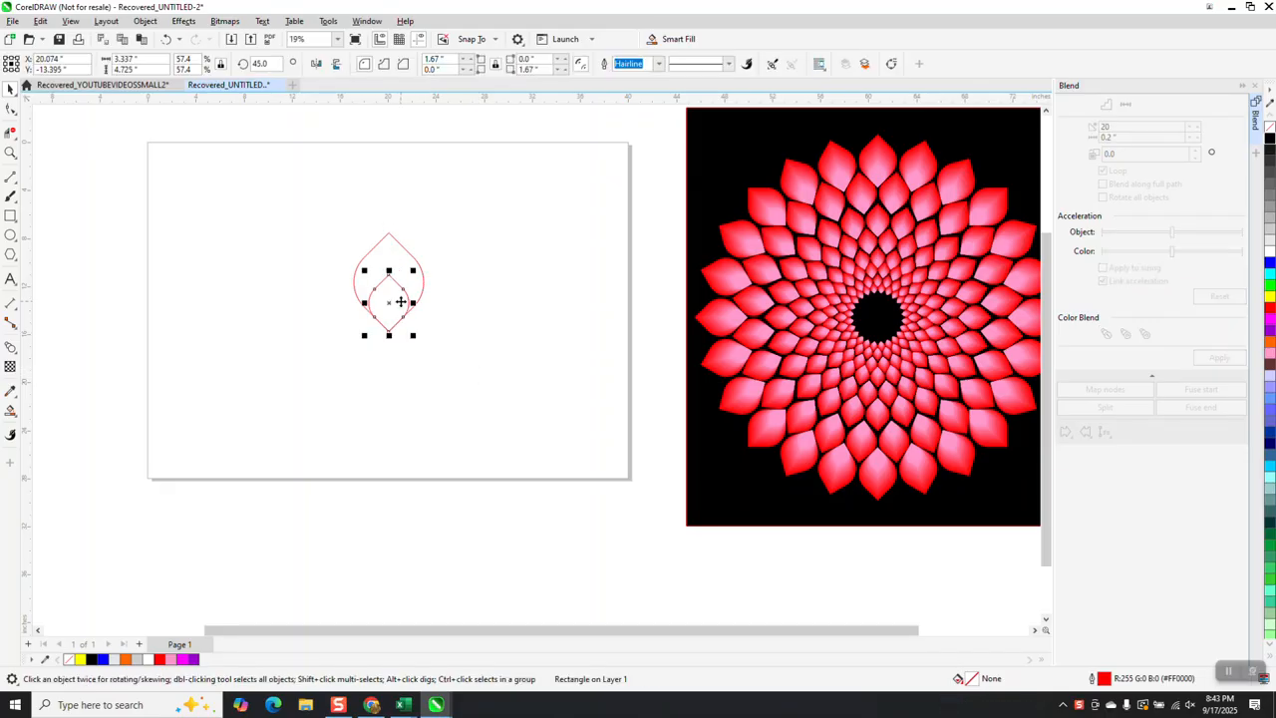
pyautogui.moveTo(399, 302); pyautogui.dragTo(279, 302)
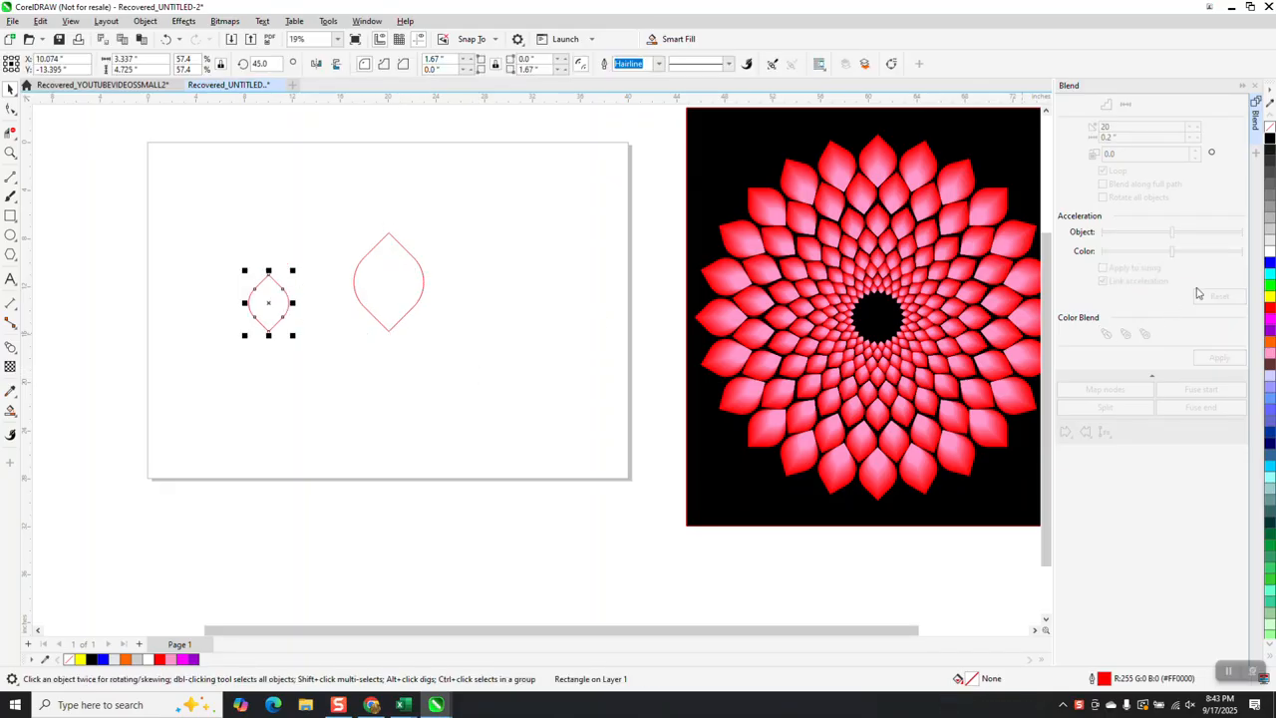
pyautogui.click(1269, 251)
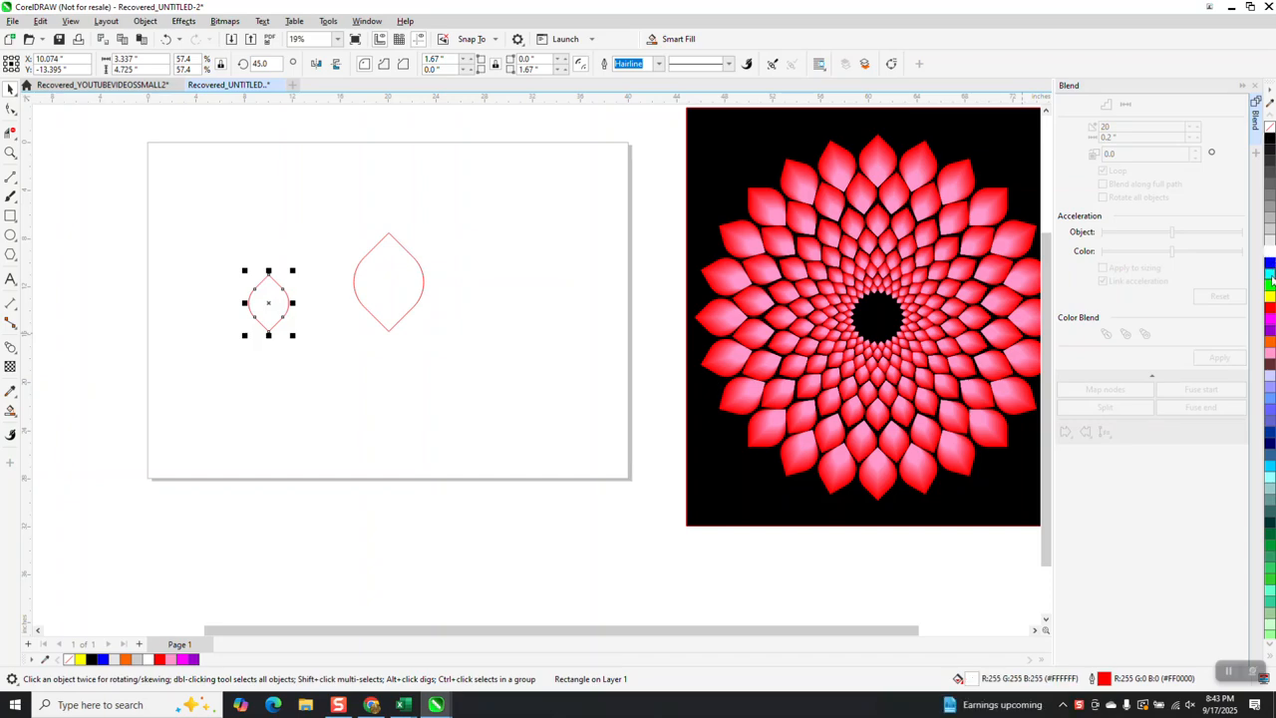
pyautogui.click(1270, 355)
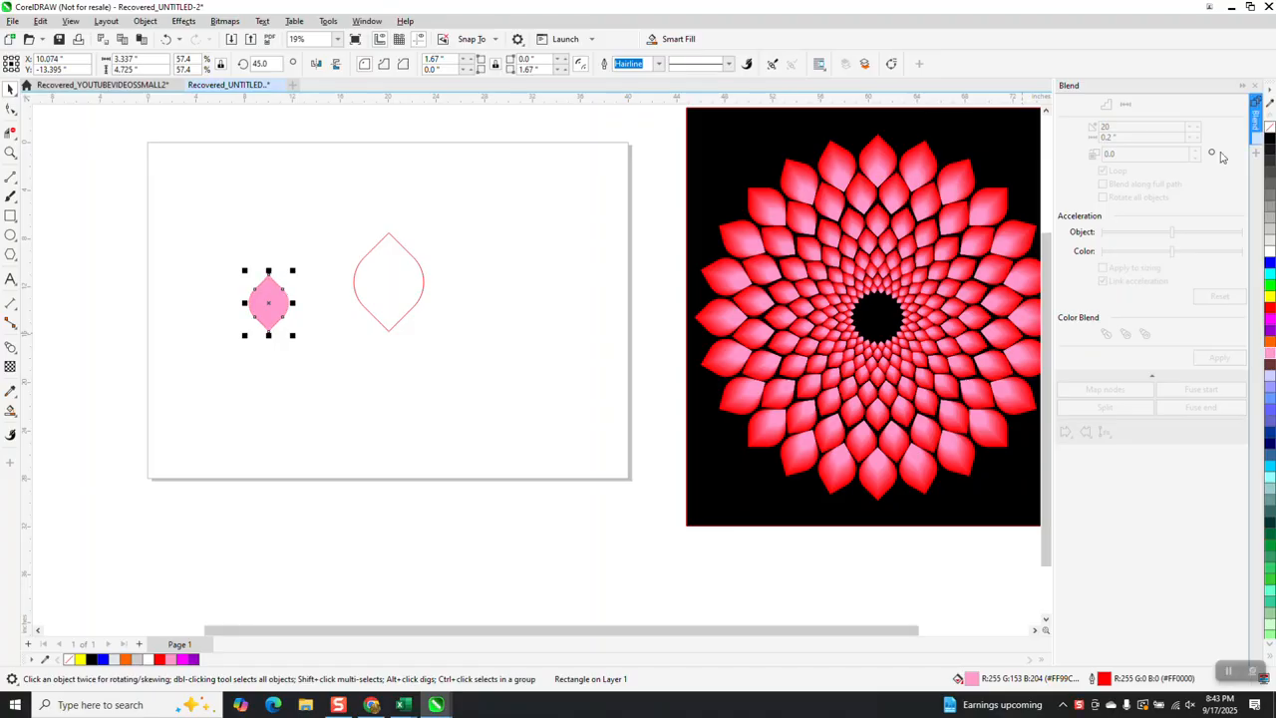
pyautogui.click(393, 289)
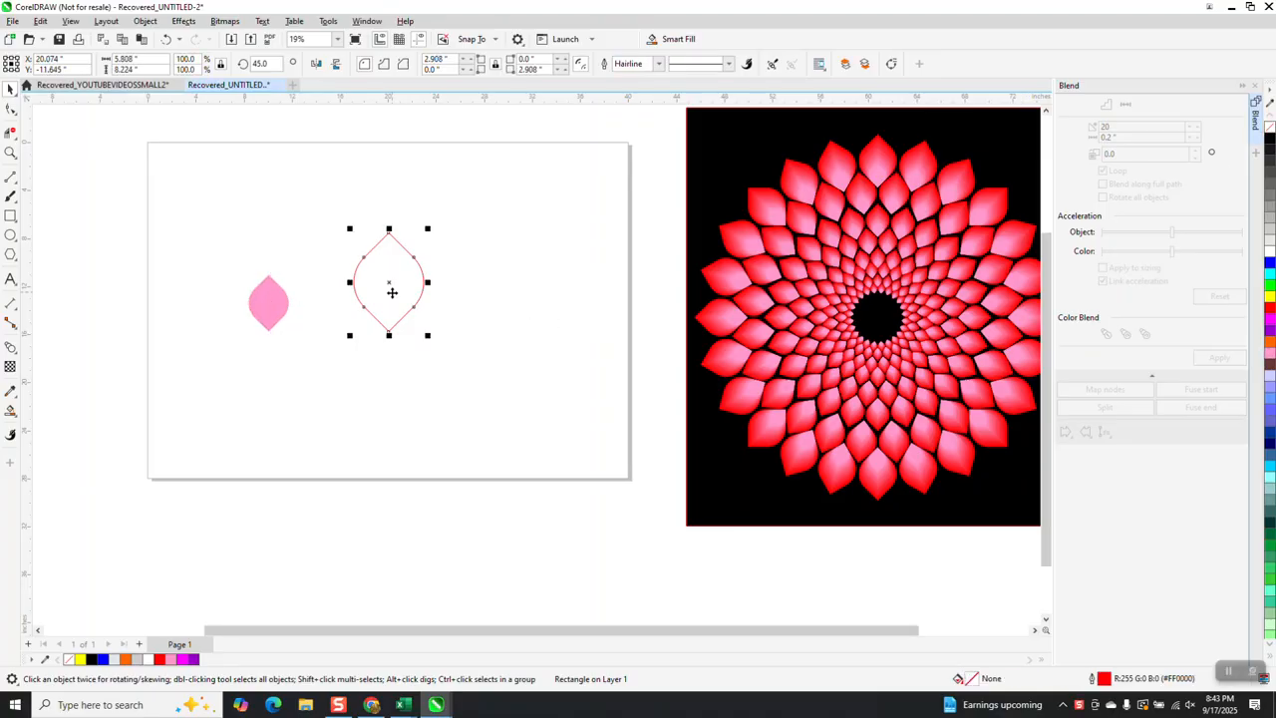
pyautogui.click(1270, 305)
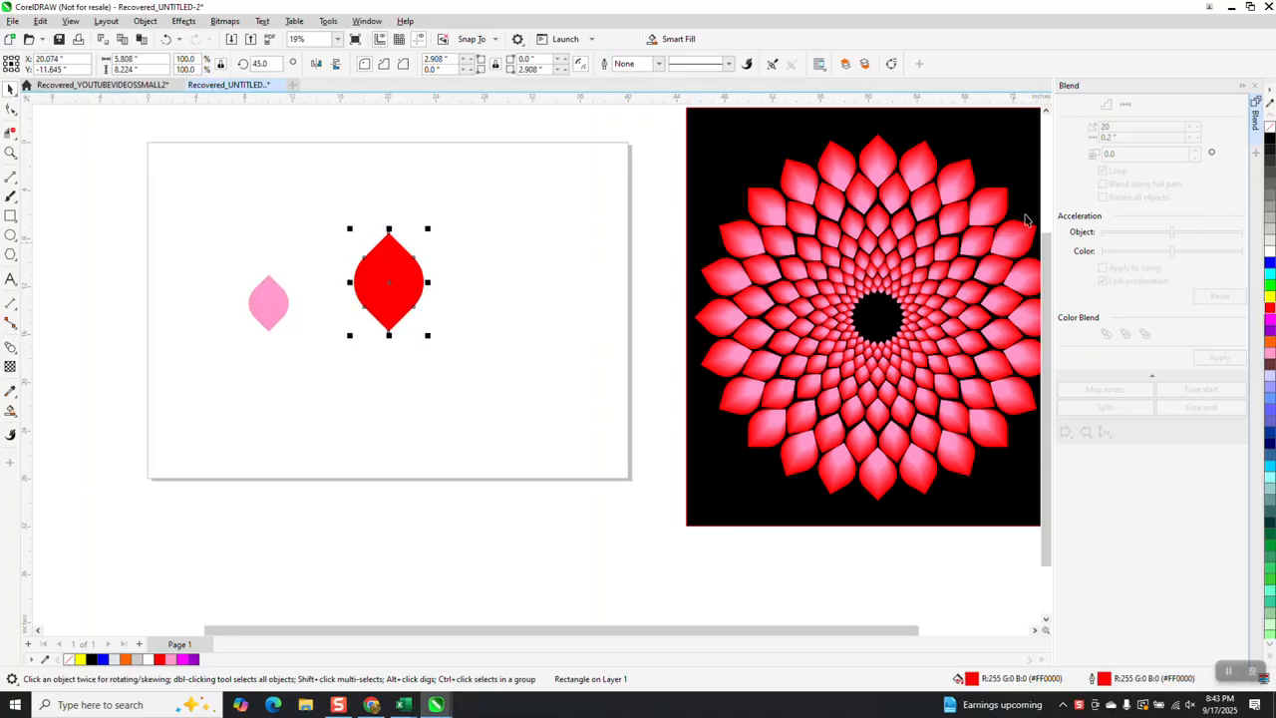
# Center the small pink petal horizontally on the red petal again and blend the two with 20 steps
pyautogui.click(264, 305)
pyautogui.press('c')
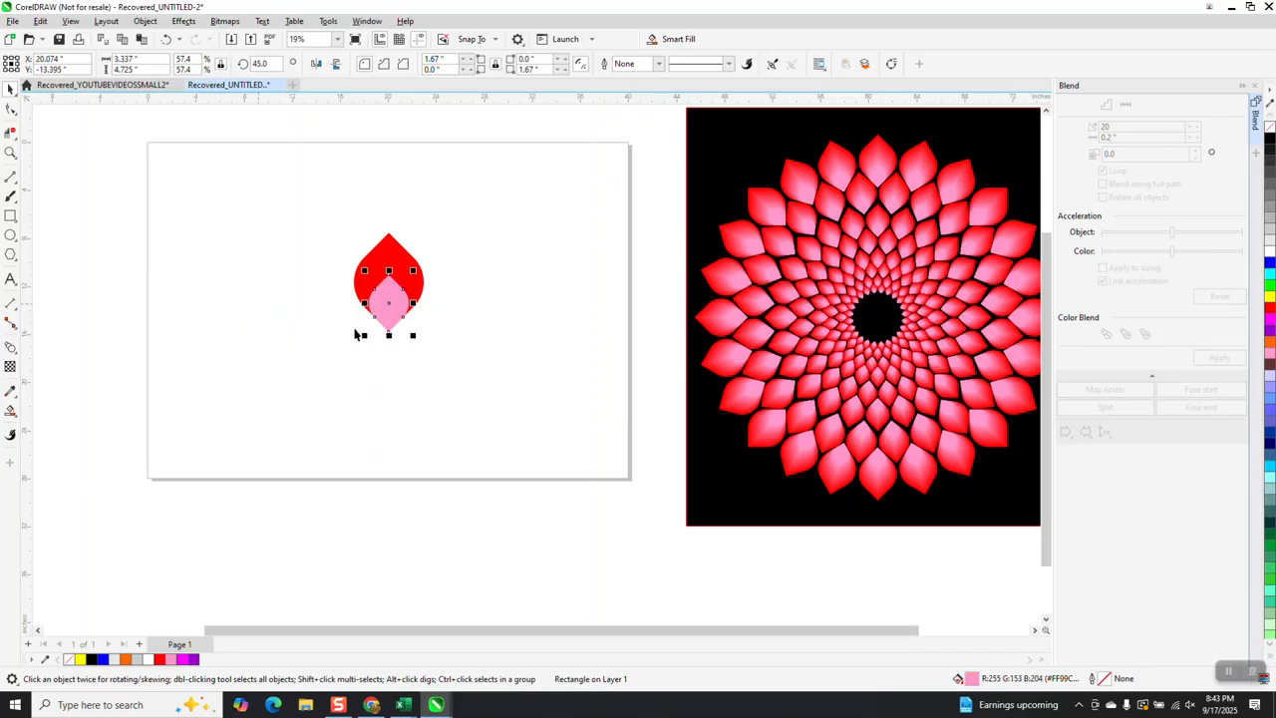
pyautogui.moveTo(344, 220); pyautogui.dragTo(468, 374)
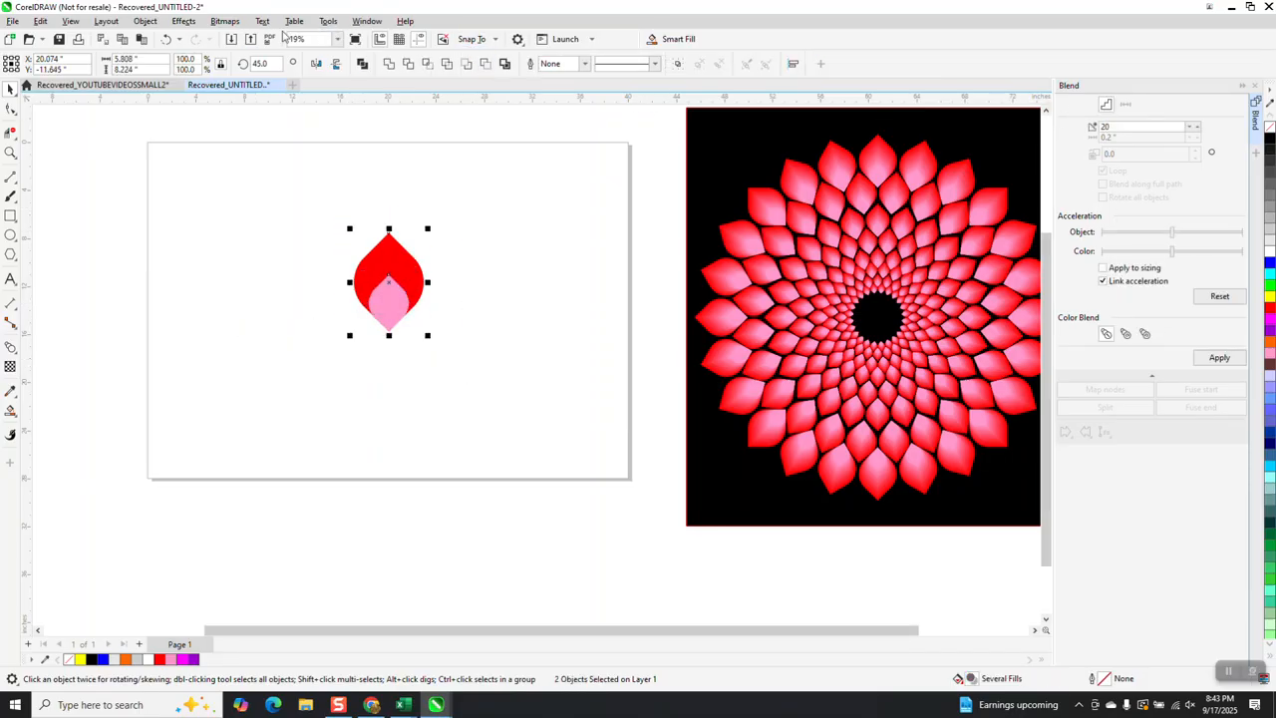
pyautogui.click(1219, 357)
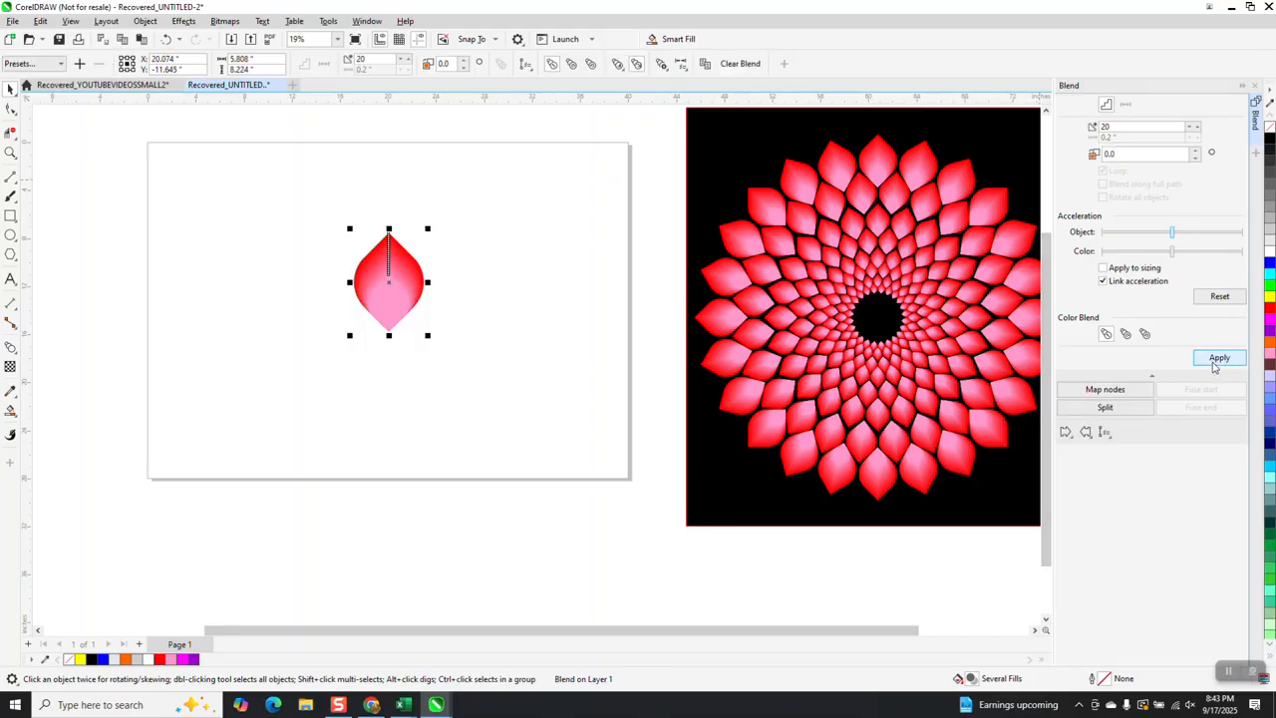
# Group the blended petal, scale it to about 69% and move it up to the page's upper edge
pyautogui.click(10, 152)
pyautogui.moveTo(345, 209); pyautogui.dragTo(430, 320)
pyautogui.rightClick(447, 330)
pyautogui.click(10, 88)
pyautogui.click(289, 179)
pyautogui.scroll(-10, 445, 211)
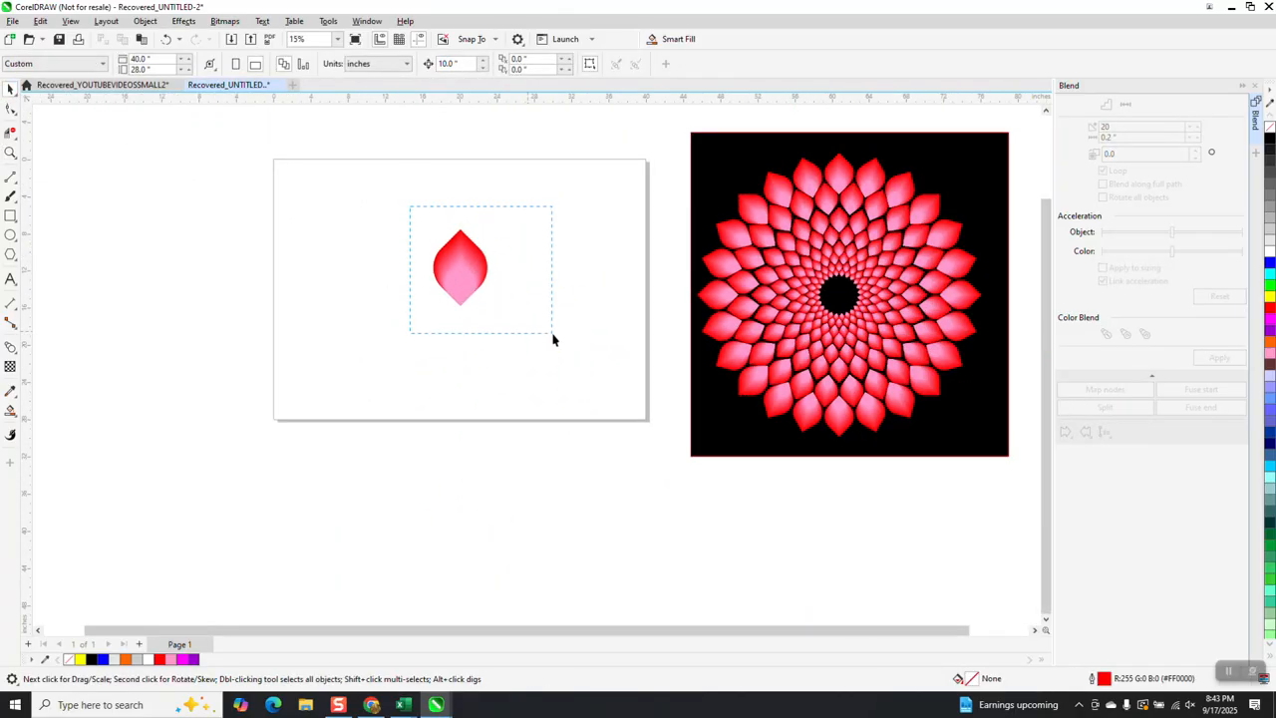
pyautogui.moveTo(554, 339); pyautogui.dragTo(554, 340)
pyautogui.hotkey('ctrl', 'g')
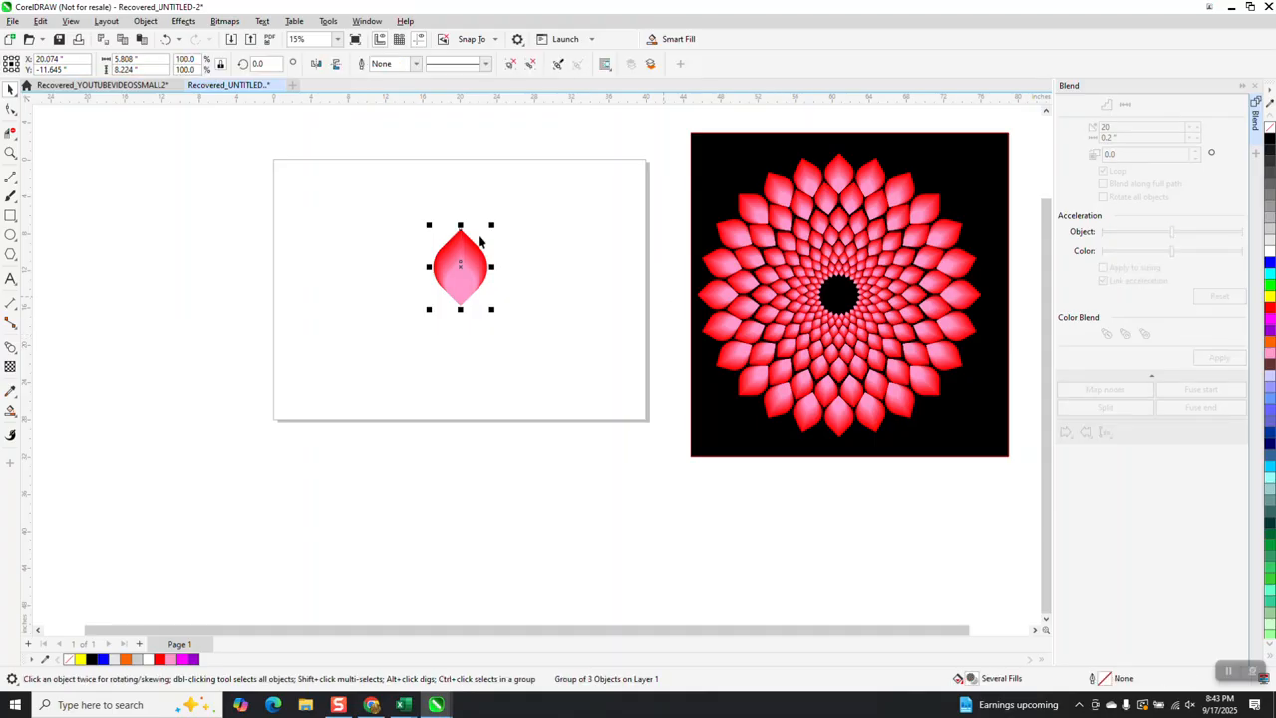
pyautogui.moveTo(492, 225); pyautogui.dragTo(455, 165)
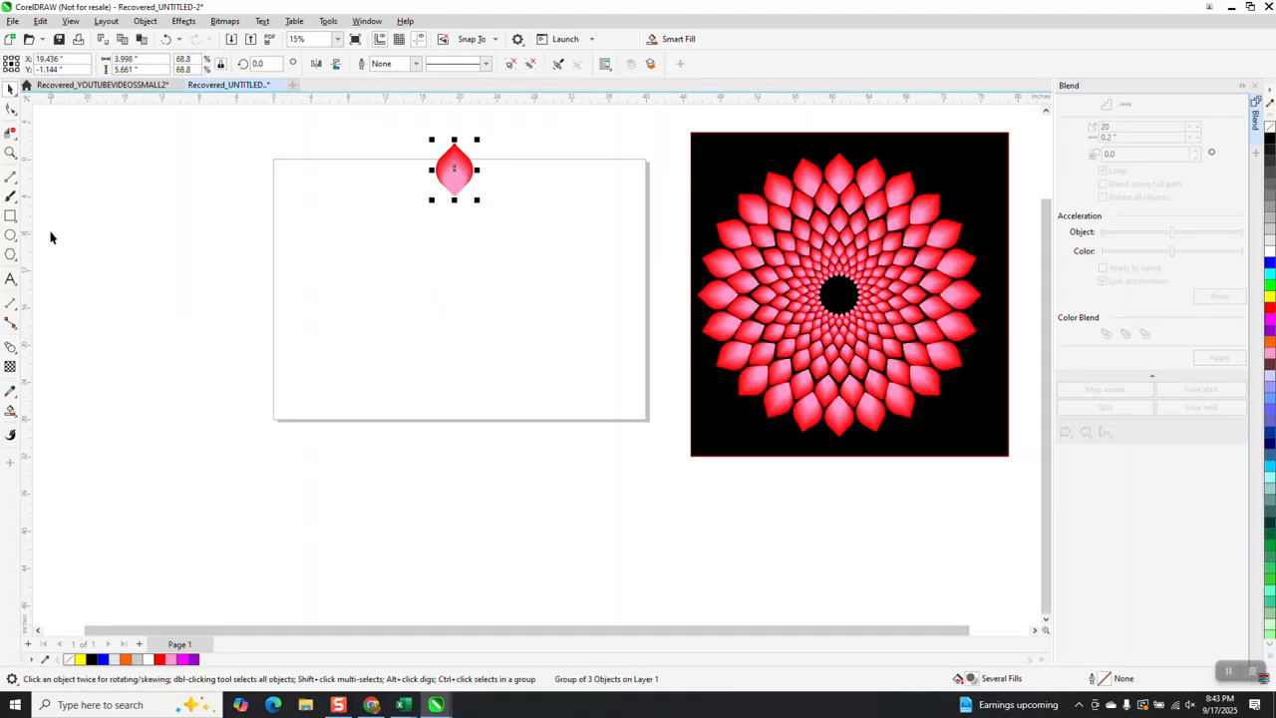
# Draw a large circle and center both it and the petal group on the page
pyautogui.click(10, 234)
pyautogui.moveTo(533, 199); pyautogui.dragTo(396, 447)
pyautogui.press('p')
pyautogui.click(10, 88)
pyautogui.moveTo(455, 142)
pyautogui.mouseDown()
pyautogui.moveTo(458, 152)
pyautogui.moveTo(461, 126)
pyautogui.mouseUp()
pyautogui.press('p')
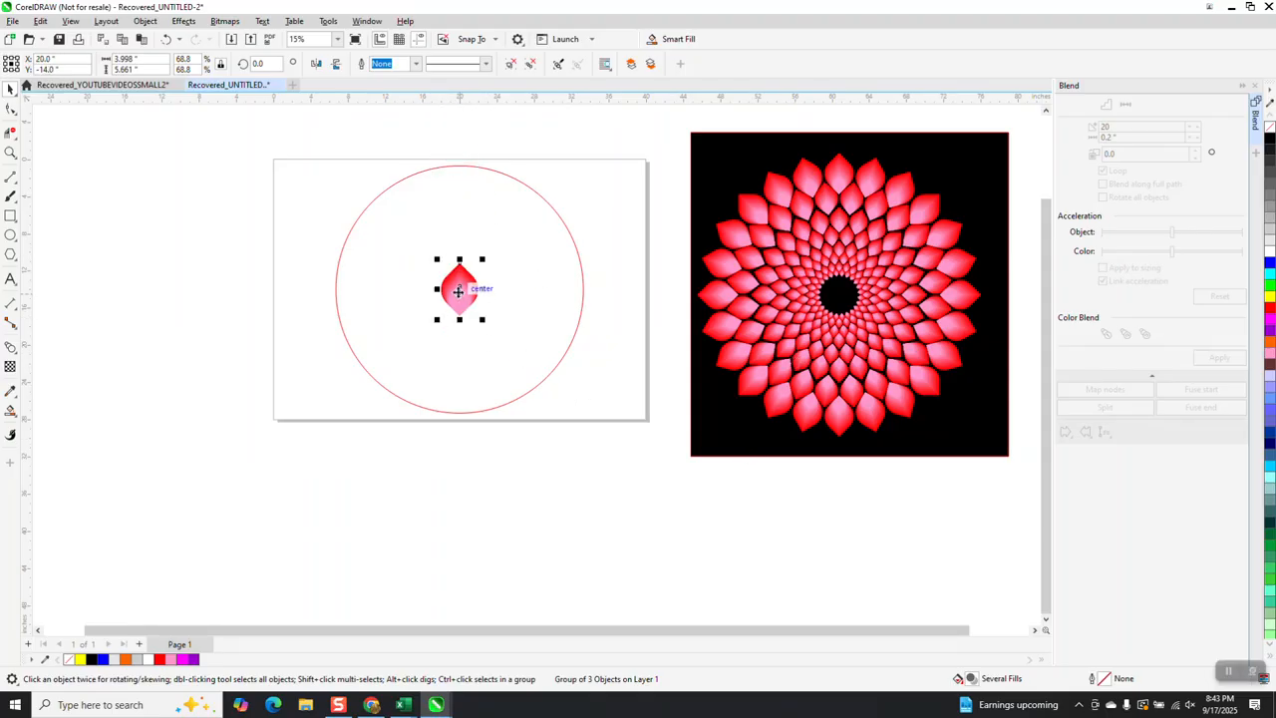
# Move the petal straight up to the top of the circle and place its rotation center at the circle's center
pyautogui.moveTo(454, 287); pyautogui.dragTo(448, 137)
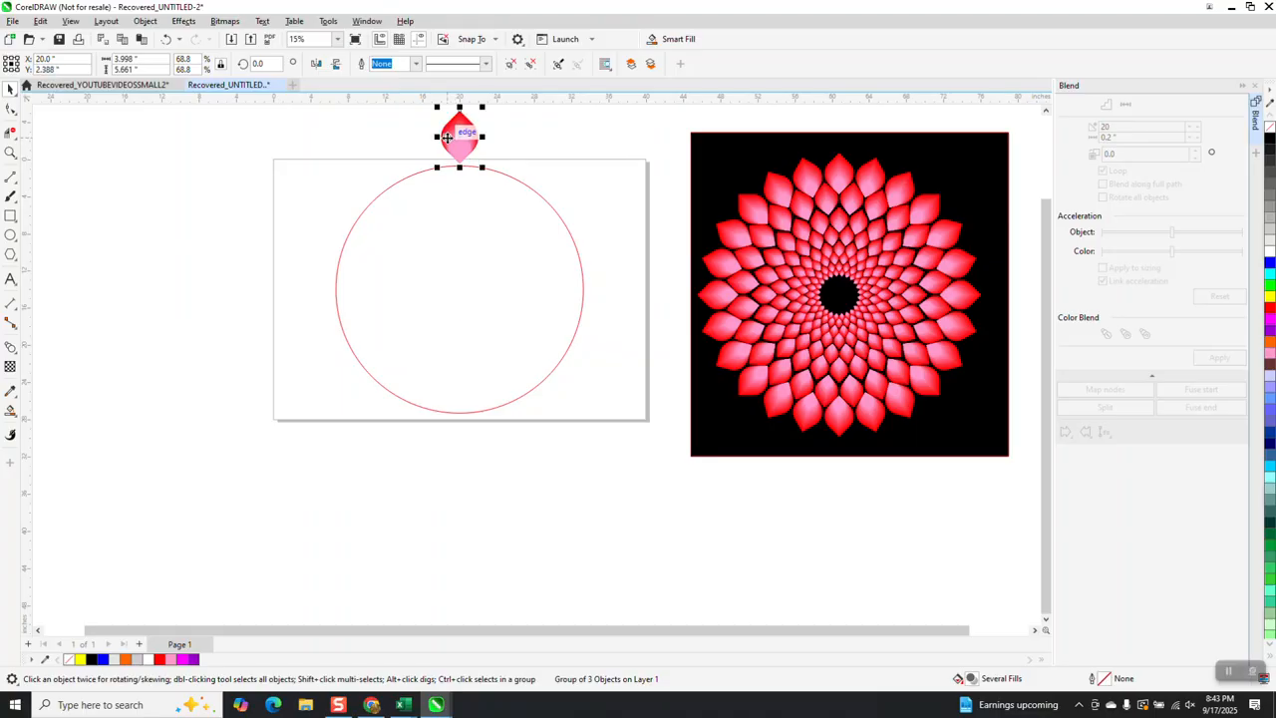
pyautogui.click(454, 140)
pyautogui.click(453, 139)
# Try a petal copy rotated by 15 degrees about the circle's center and delete it
pyautogui.click(261, 63)
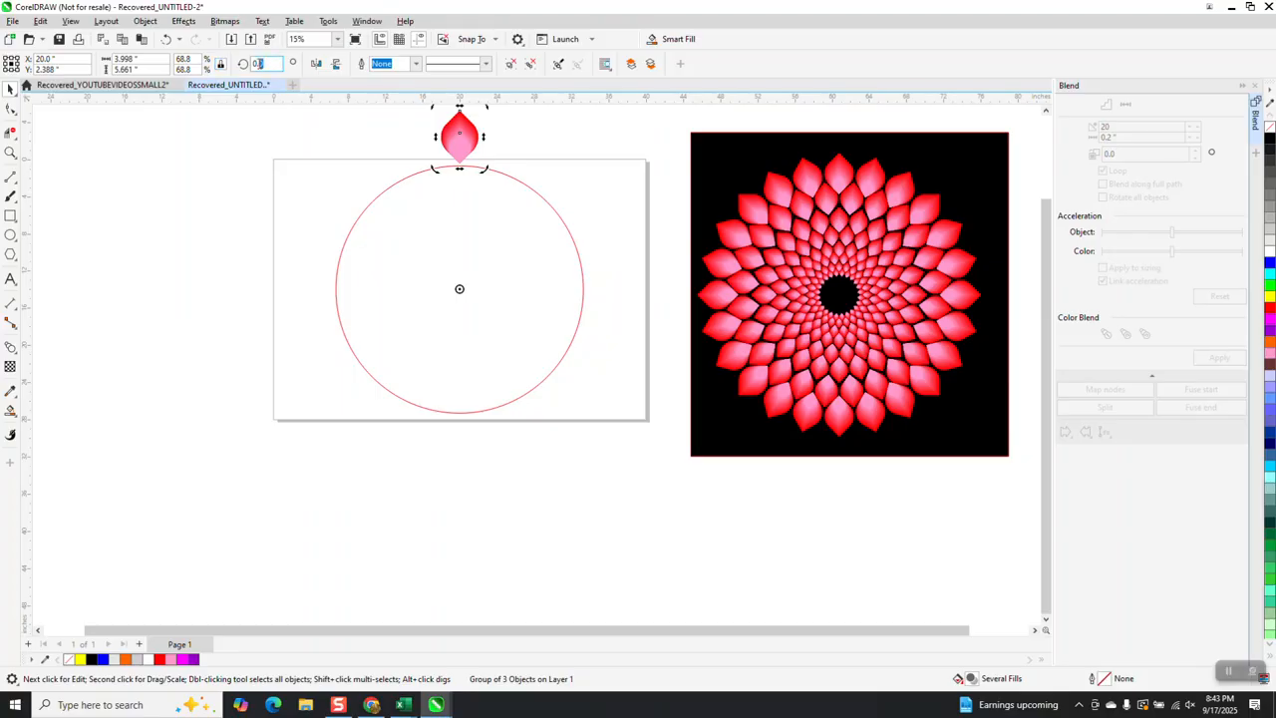
pyautogui.write('15')
pyautogui.press('Return')
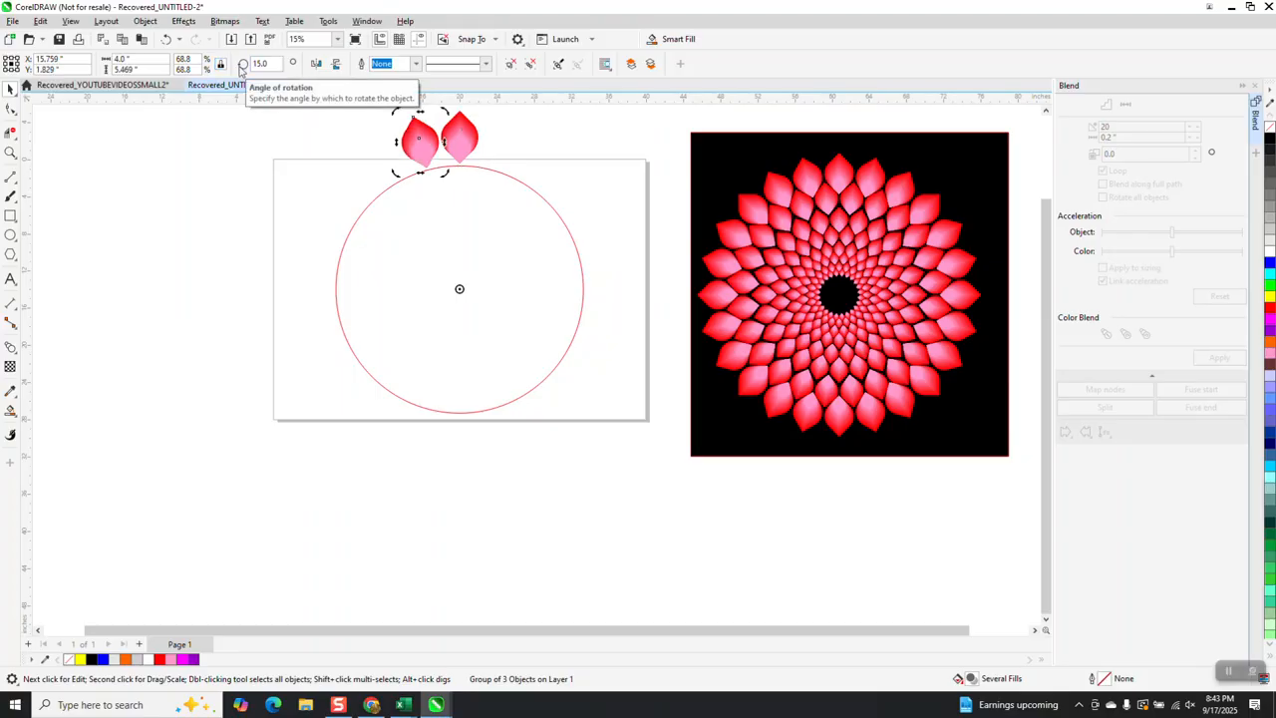
pyautogui.press('Delete')
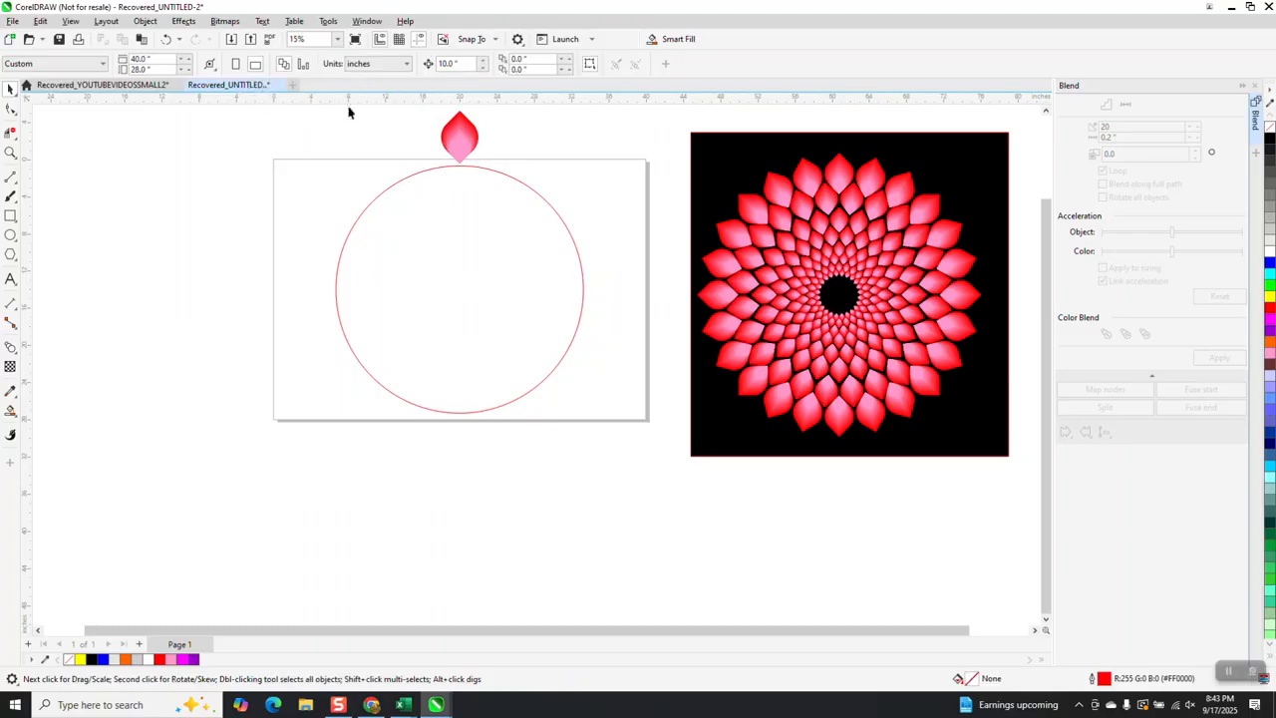
# Create 23 rotated copies of the petal at 15 degree intervals around the center X 20, Y -14 inches using Transform Rotate
pyautogui.click(453, 135)
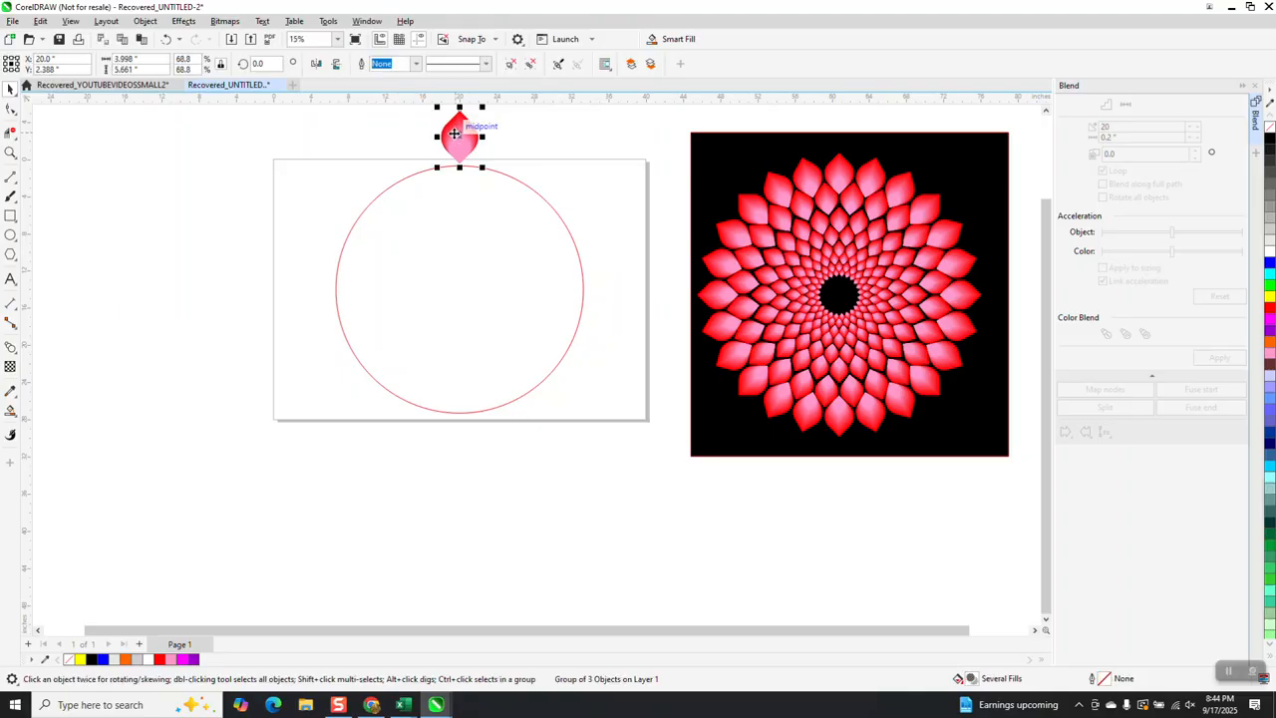
pyautogui.click(1254, 93)
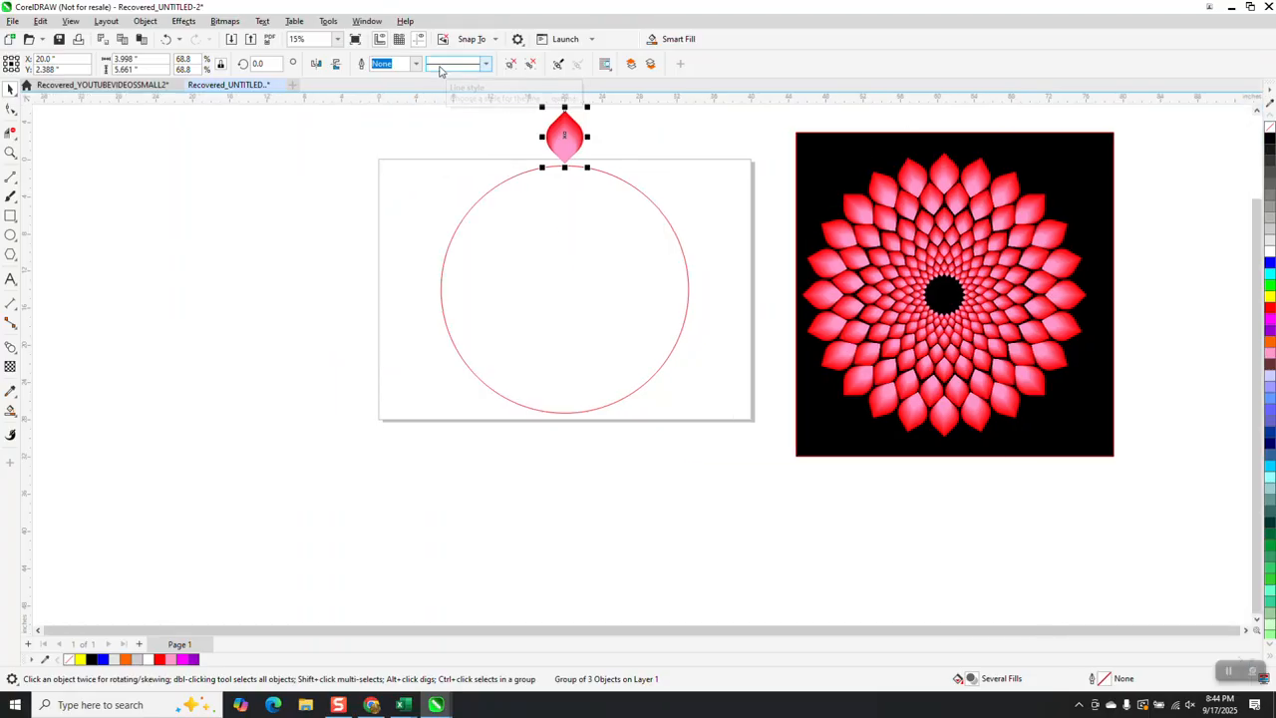
pyautogui.click(369, 22)
pyautogui.moveTo(405, 179)
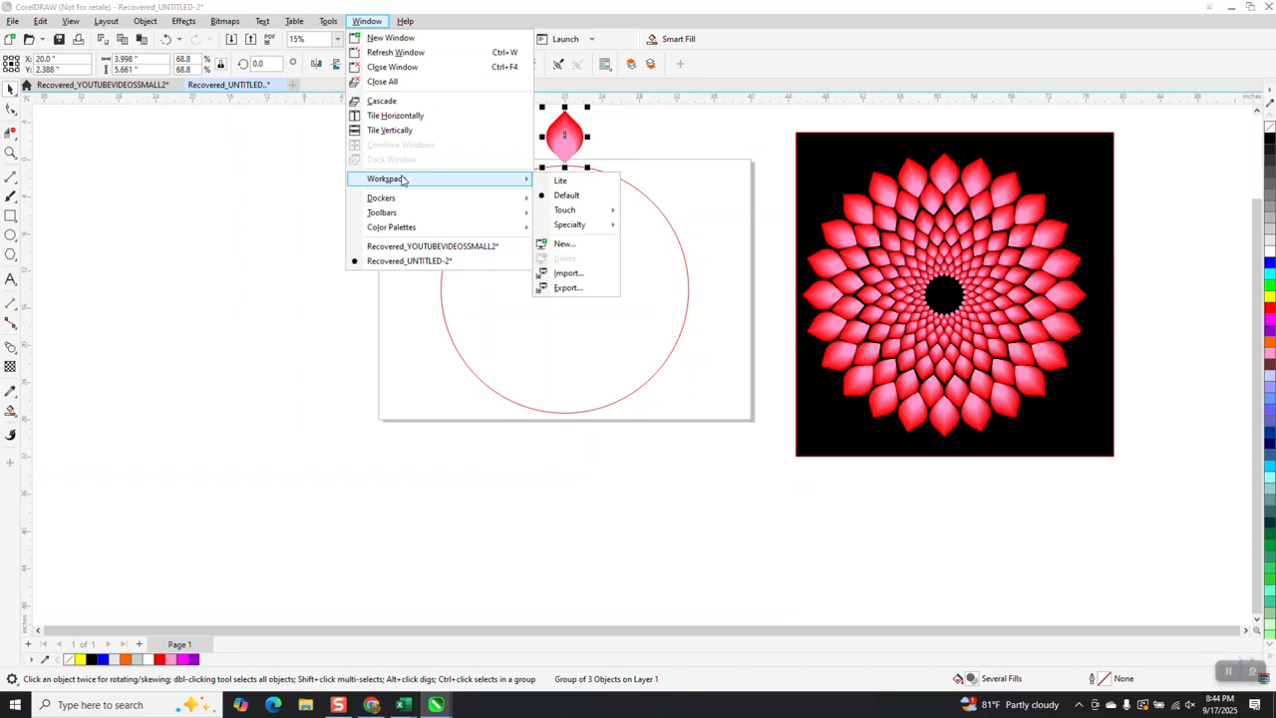
pyautogui.moveTo(386, 199)
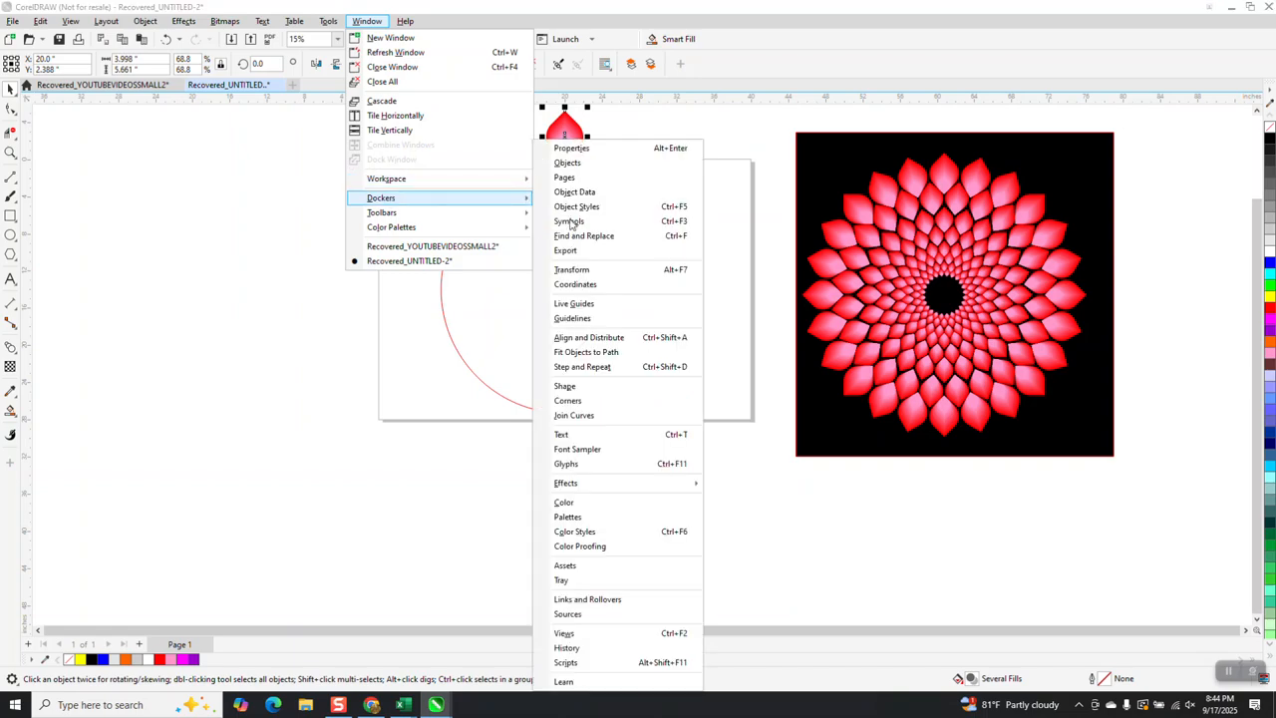
pyautogui.click(584, 270)
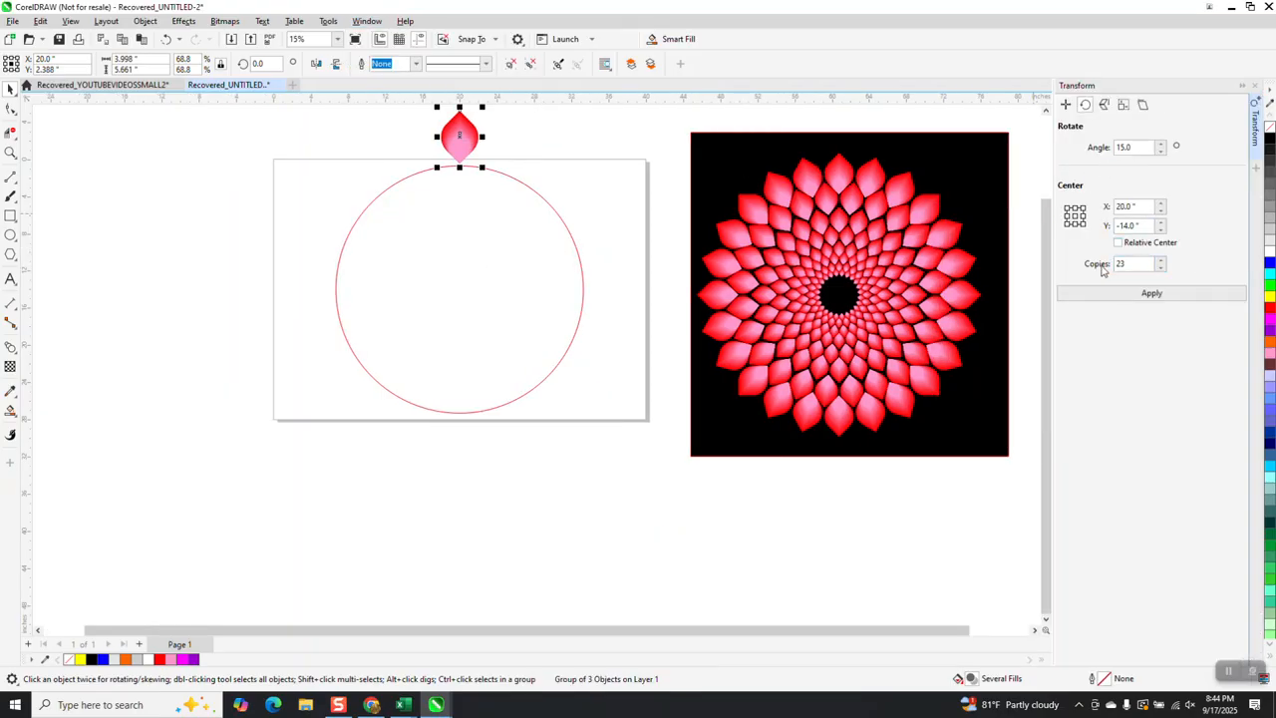
pyautogui.click(1150, 296)
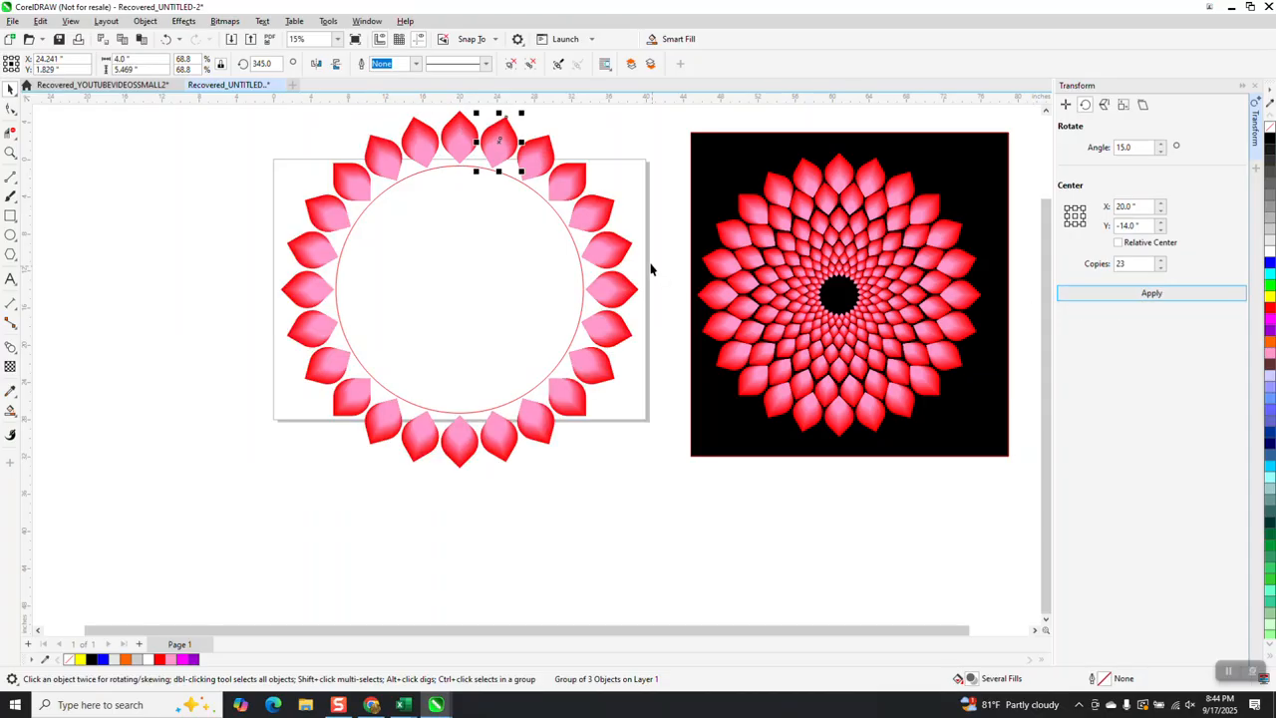
# Delete the guide circle and group all petals of the ring
pyautogui.click(539, 205)
pyautogui.press('Delete')
pyautogui.scroll(-2, 521, 228)
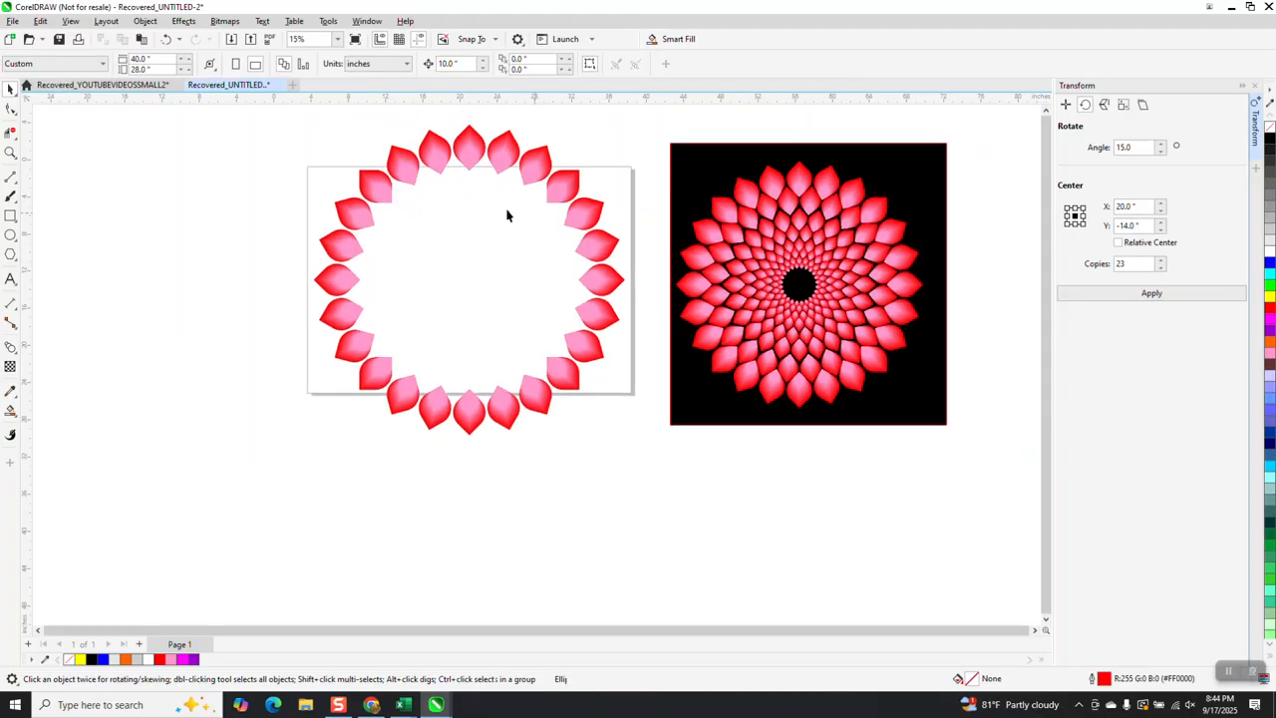
pyautogui.moveTo(597, 403); pyautogui.dragTo(620, 449)
pyautogui.hotkey('ctrl', 'g')
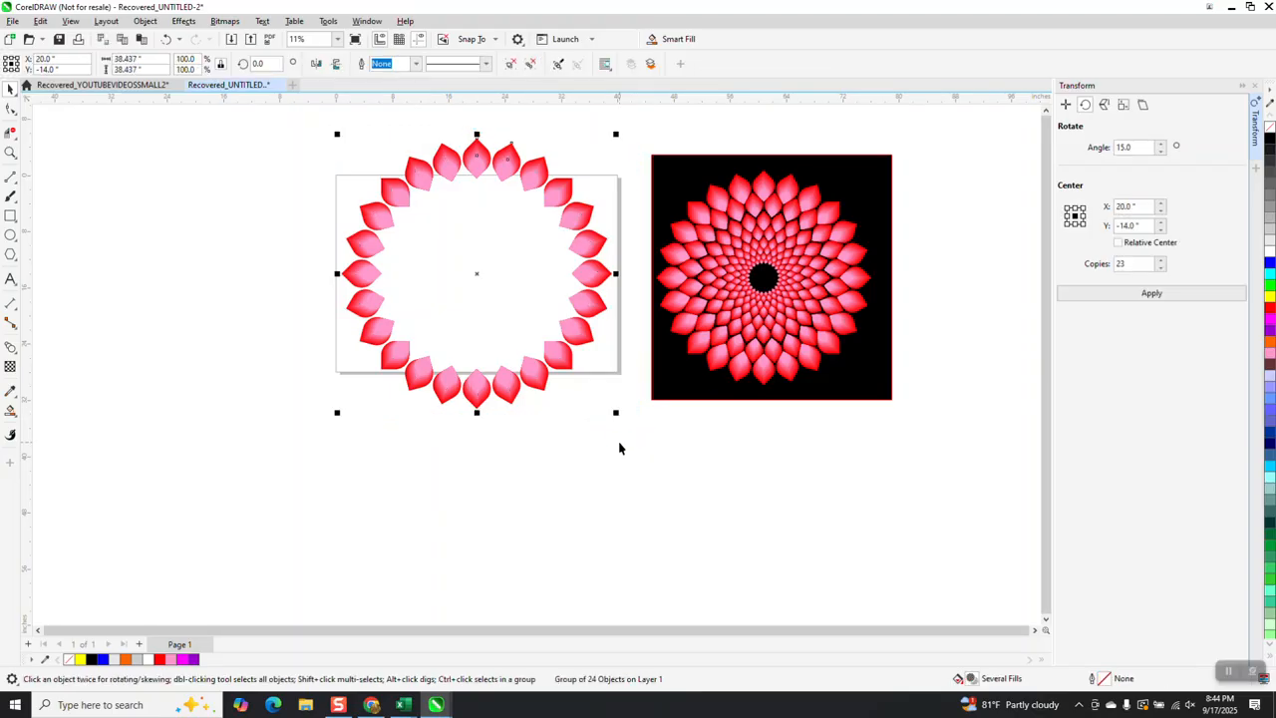
# Duplicate the petal ring at 90% scale and rotate the copy by 7.5 degrees
pyautogui.click(196, 60)
pyautogui.press('Return')
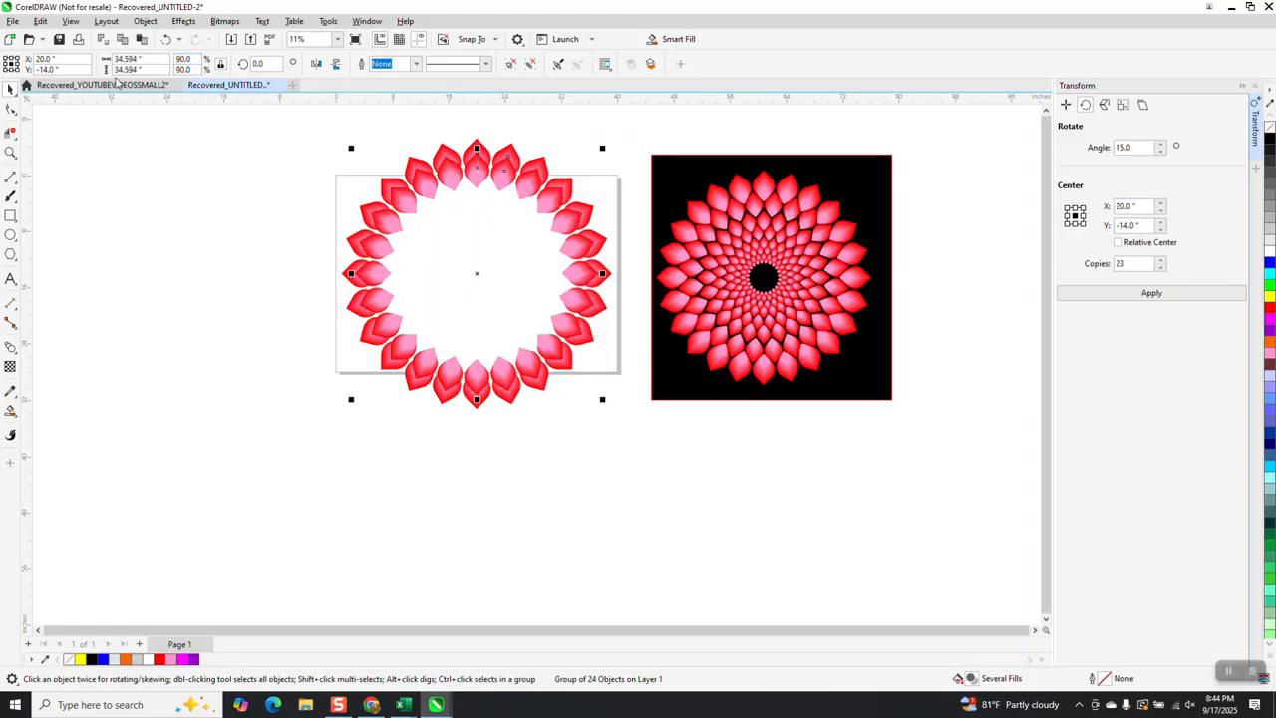
pyautogui.click(10, 152)
pyautogui.click(443, 243)
pyautogui.scroll(-3, 399, 221)
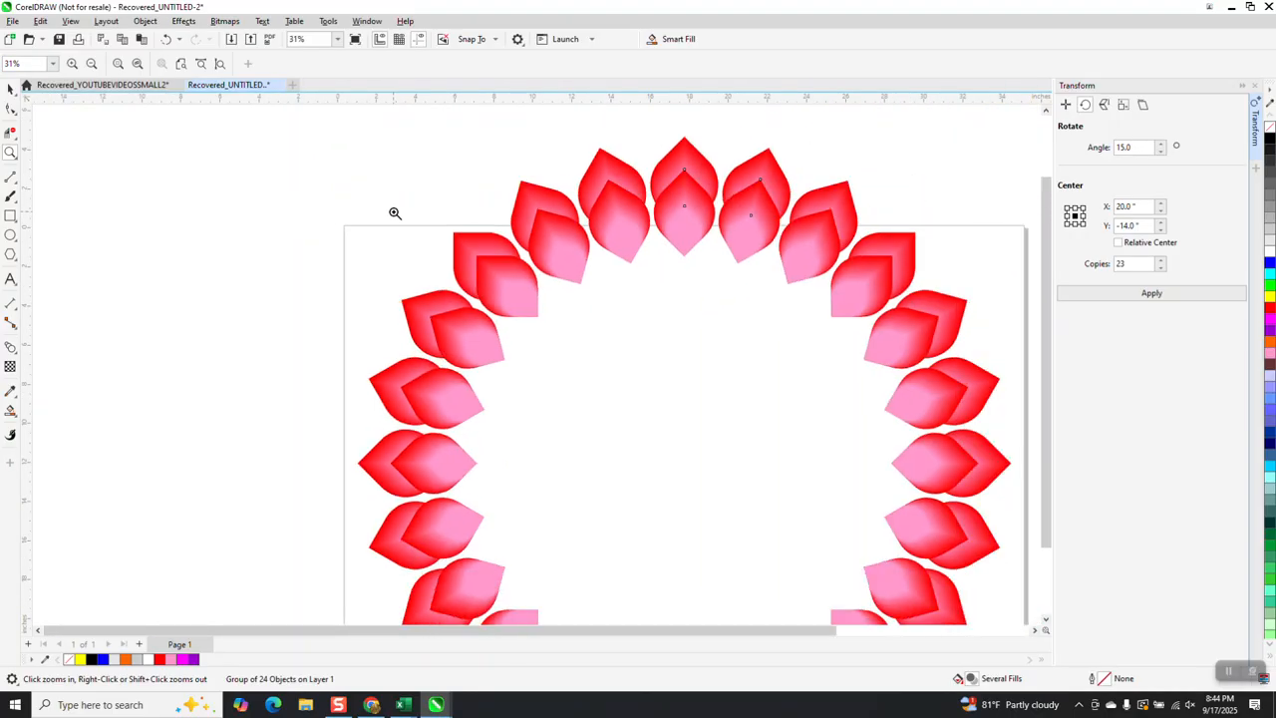
pyautogui.click(9, 92)
pyautogui.scroll(-2, 194, 179)
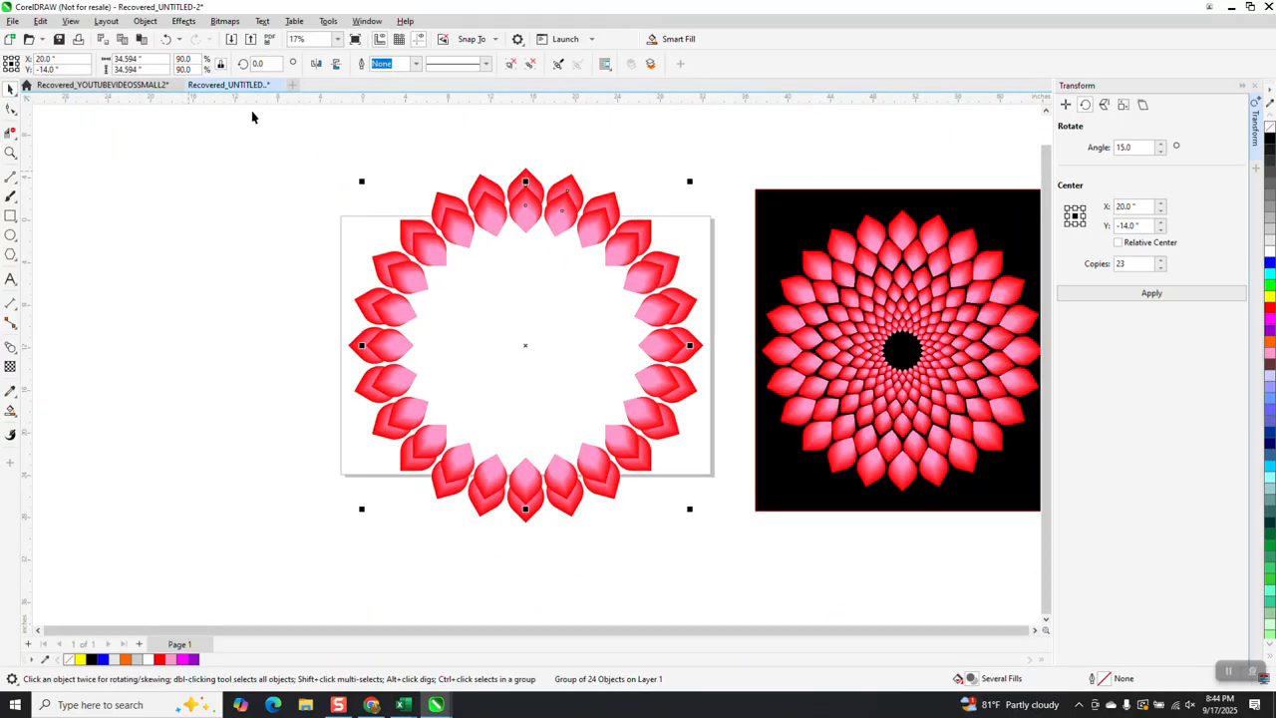
pyautogui.moveTo(276, 67); pyautogui.dragTo(220, 68)
pyautogui.write('7.5')
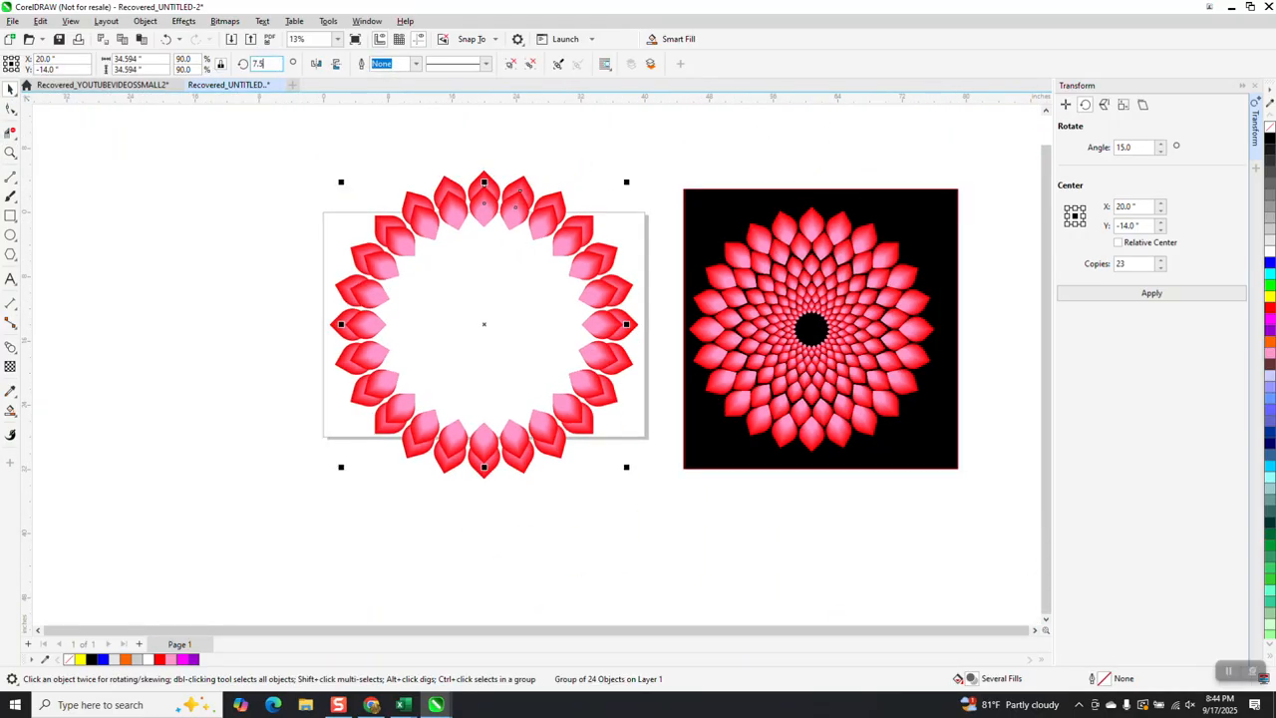
pyautogui.press('Return')
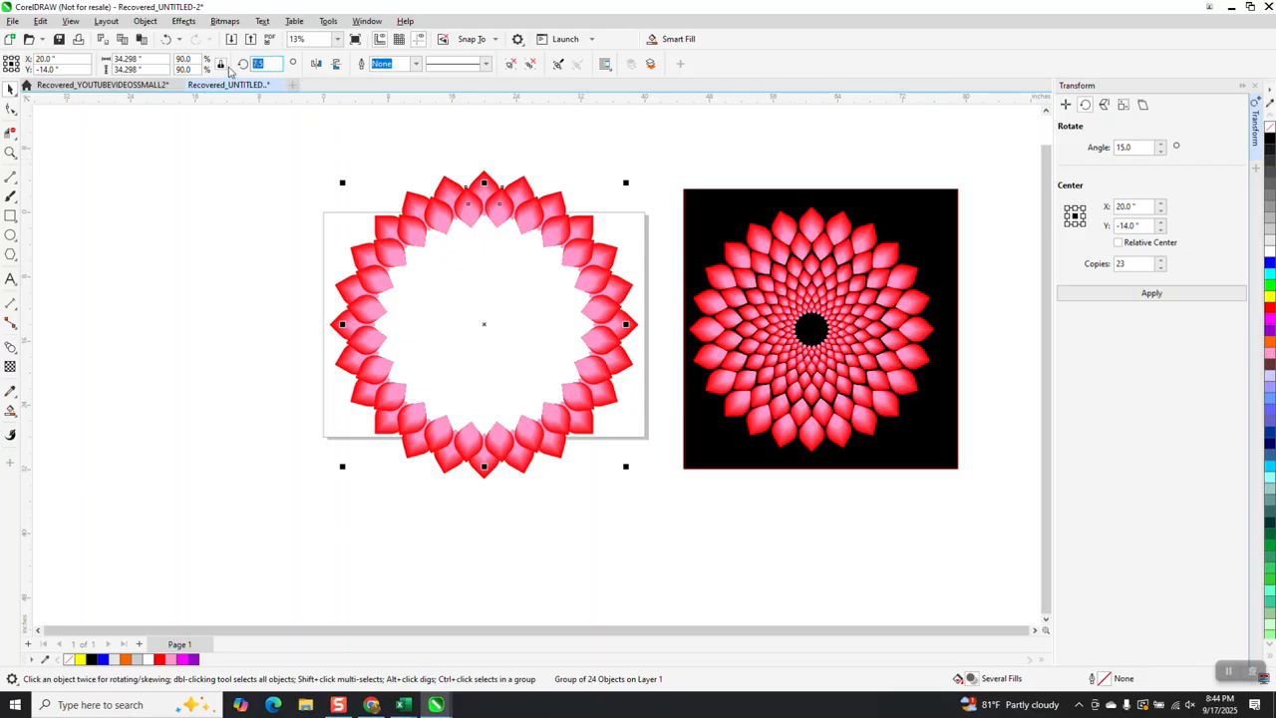
# Duplicate the inner ring at 80% scale and set the new copy's rotation to 0 degrees
pyautogui.click(194, 59)
pyautogui.write('80')
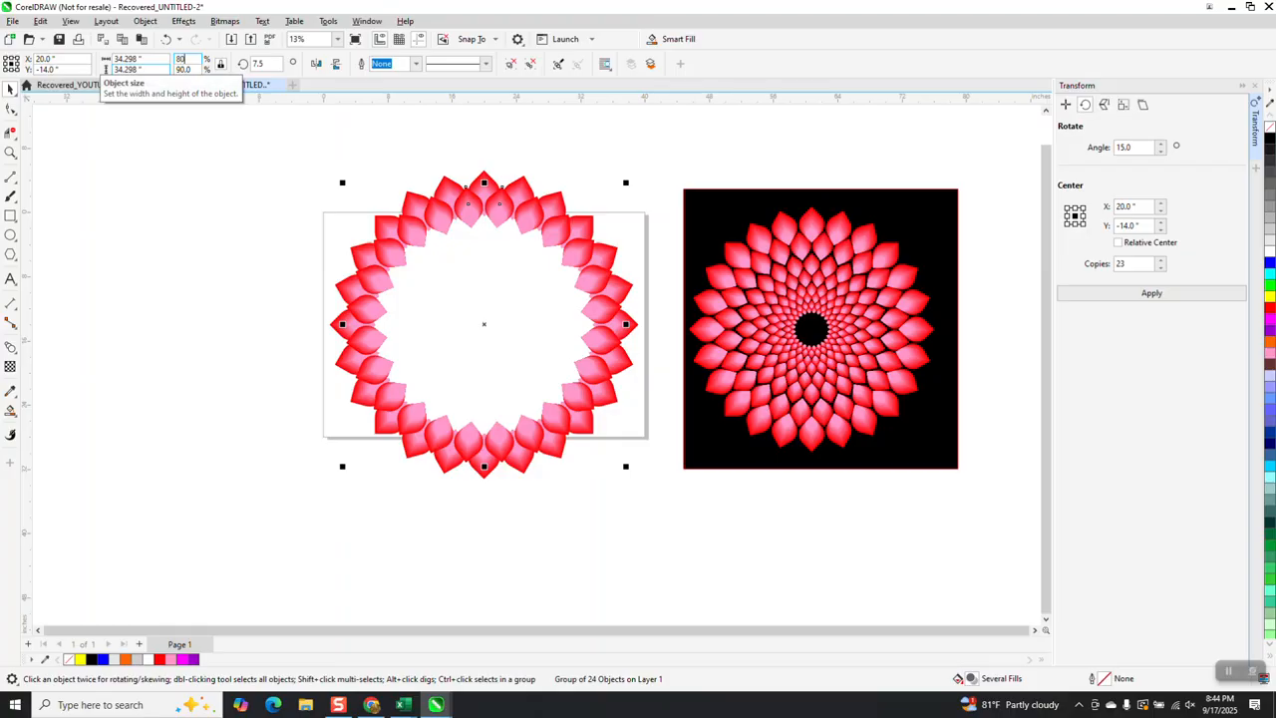
pyautogui.press('Return')
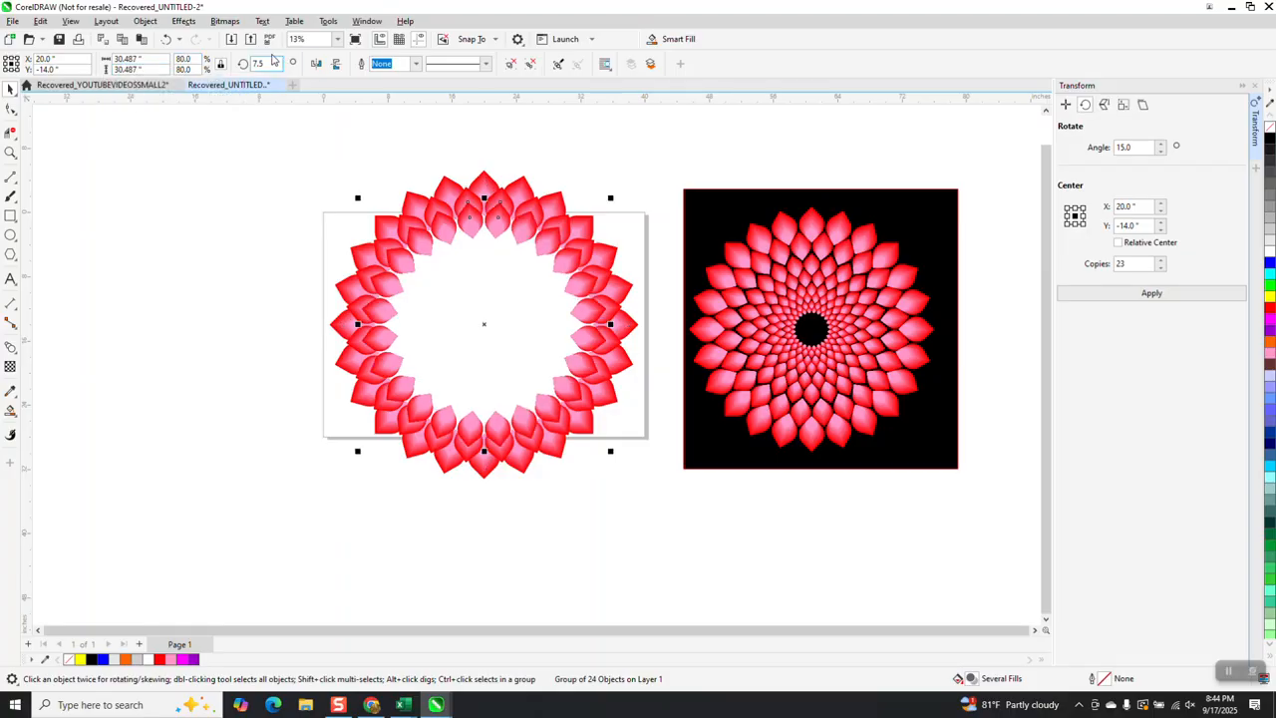
pyautogui.doubleClick(261, 63)
pyautogui.write('0')
pyautogui.press('Return')
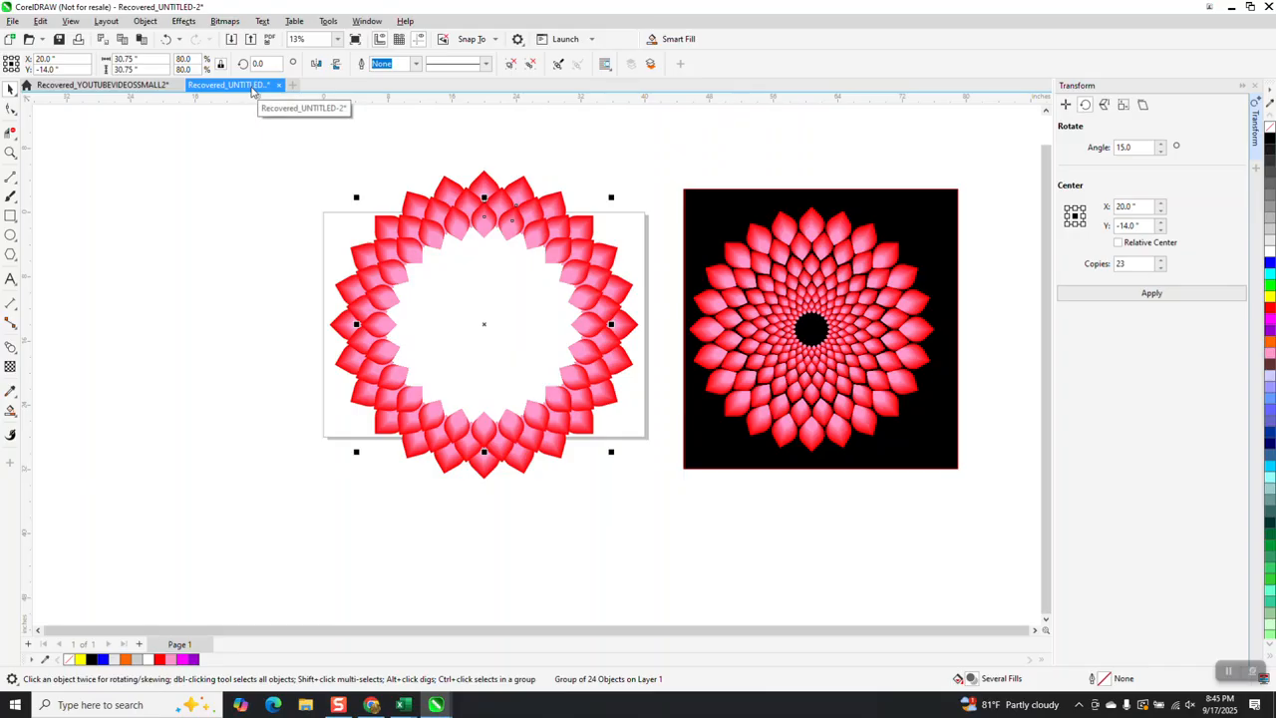
# Add six more nested ring copies at 70, 60, 50, 40, 30 and 20% scale, each rotated a further -7.5 degrees
pyautogui.hotkey('ctrl', 'z')
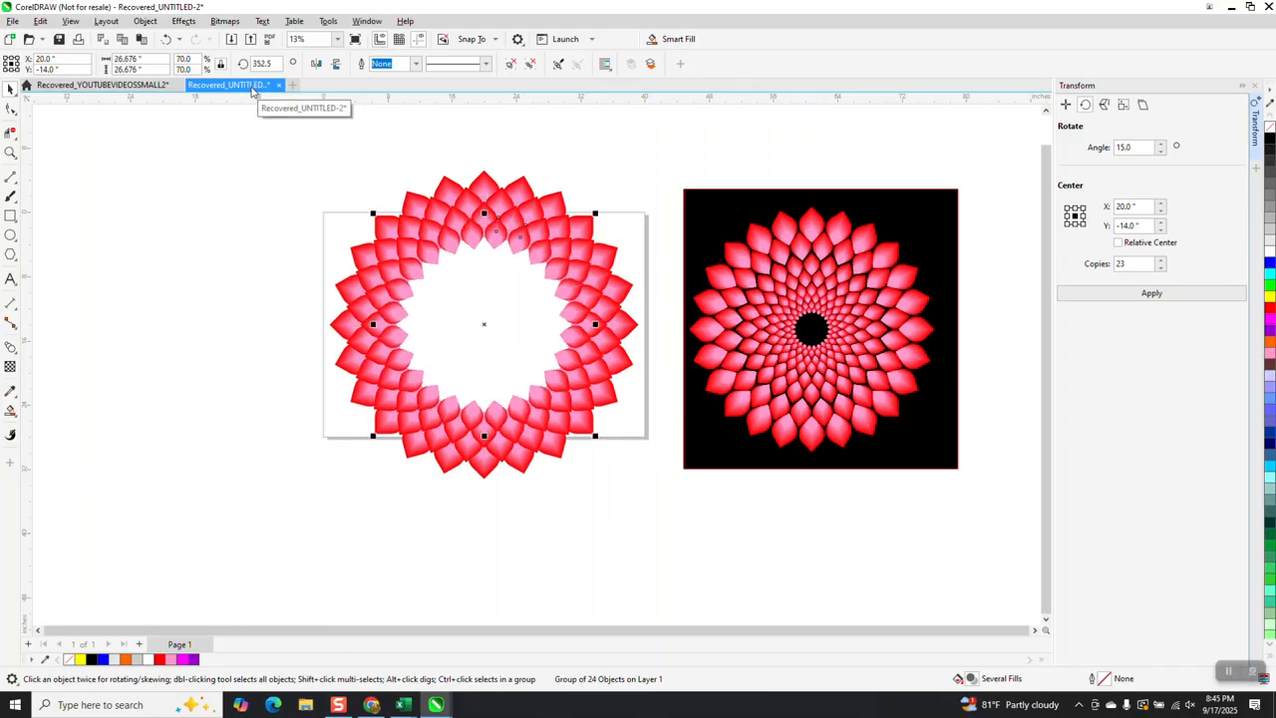
pyautogui.hotkey('ctrl', 'z')
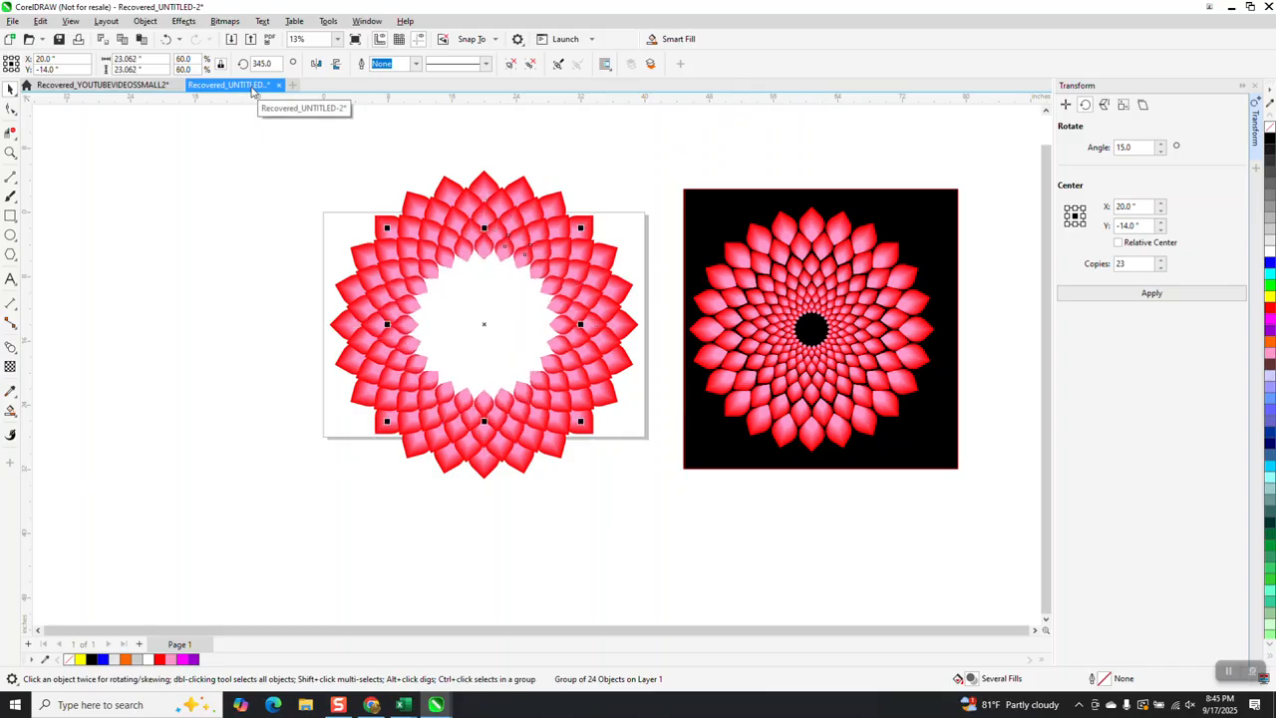
pyautogui.hotkey('ctrl', 'z')
pyautogui.hotkey('ctrl', 'z')
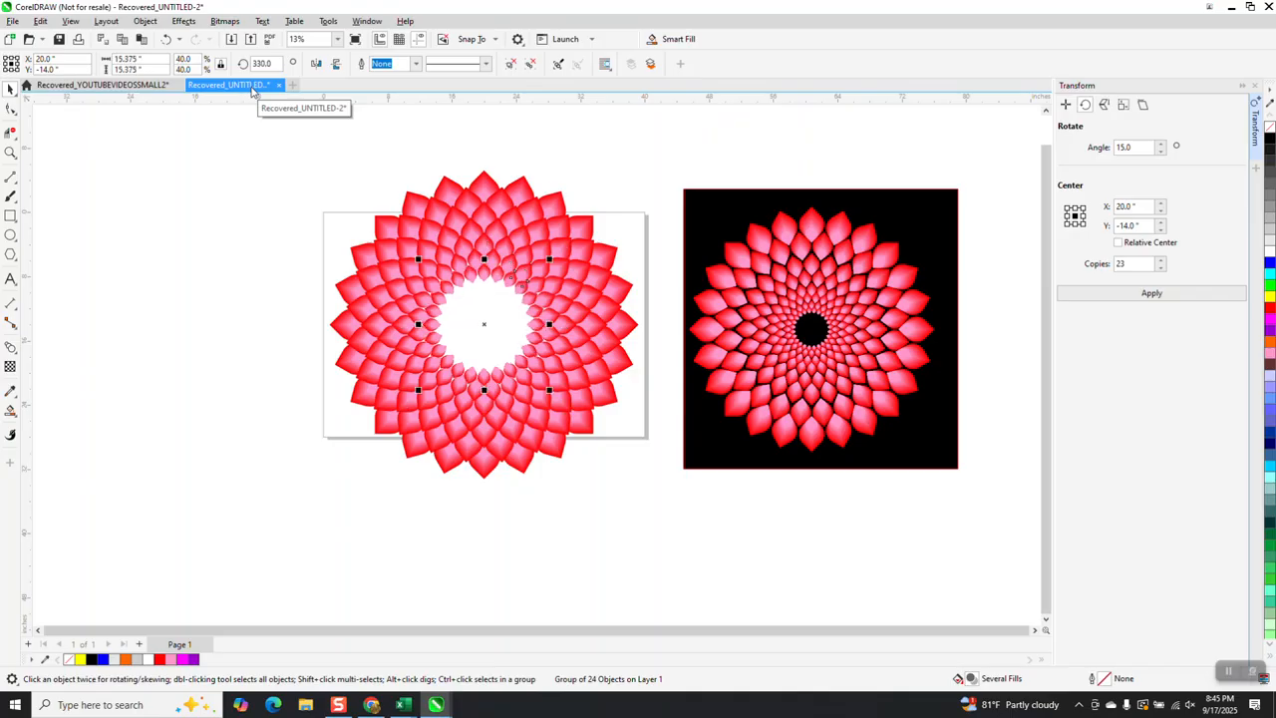
pyautogui.hotkey('ctrl', 'z')
pyautogui.hotkey('ctrl', 'z')
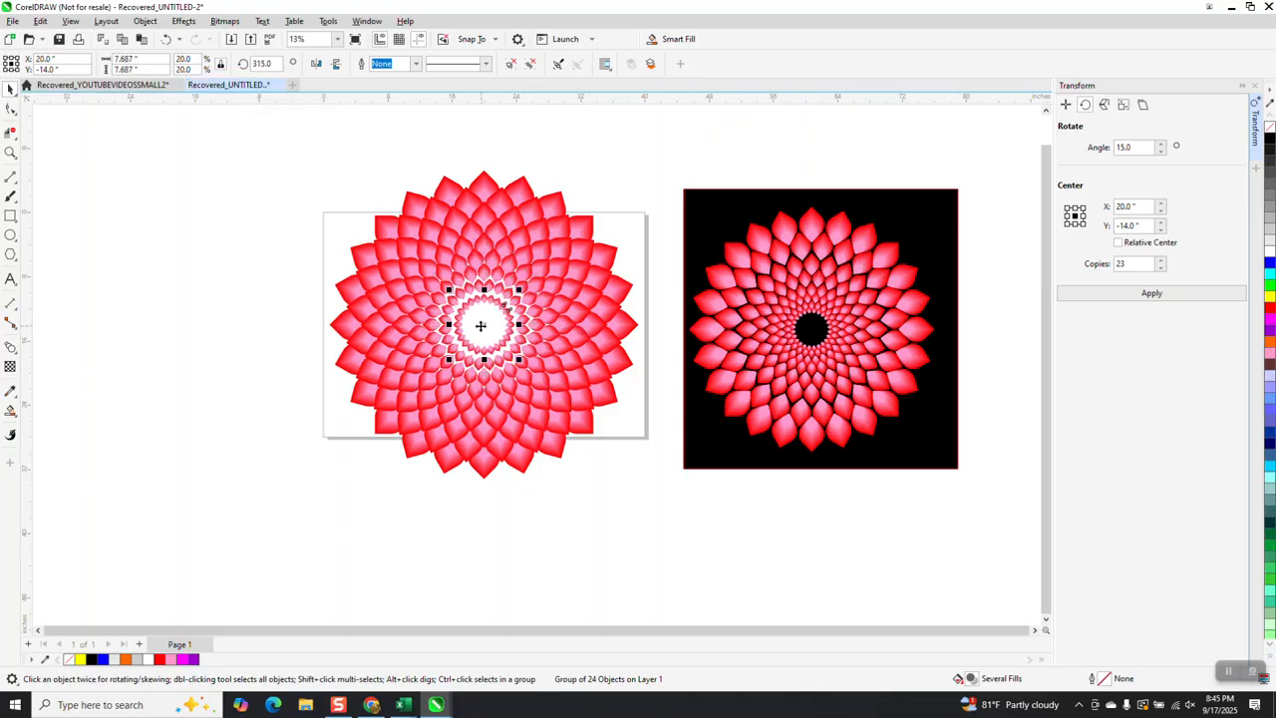
# Delete the three innermost petal rings, scaled at 20, 30 and 40%
pyautogui.press('Delete')
pyautogui.click(496, 289)
pyautogui.press('Delete')
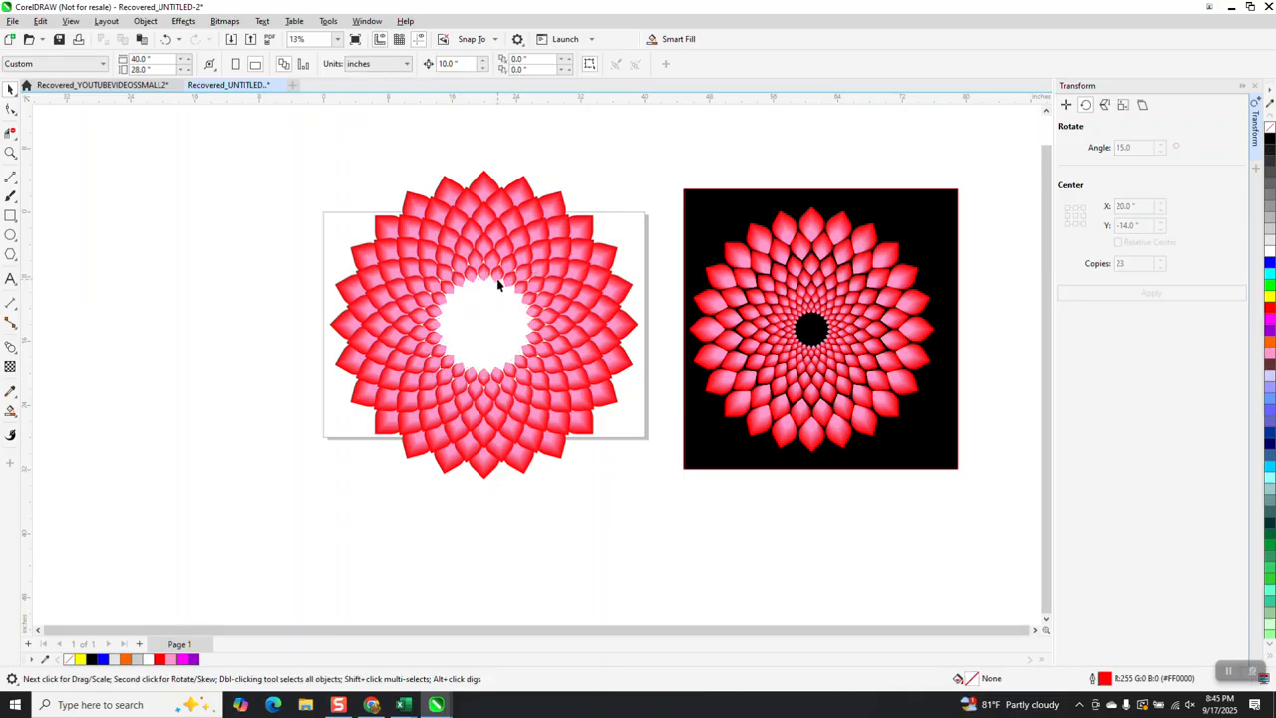
pyautogui.click(498, 280)
pyautogui.press('Delete')
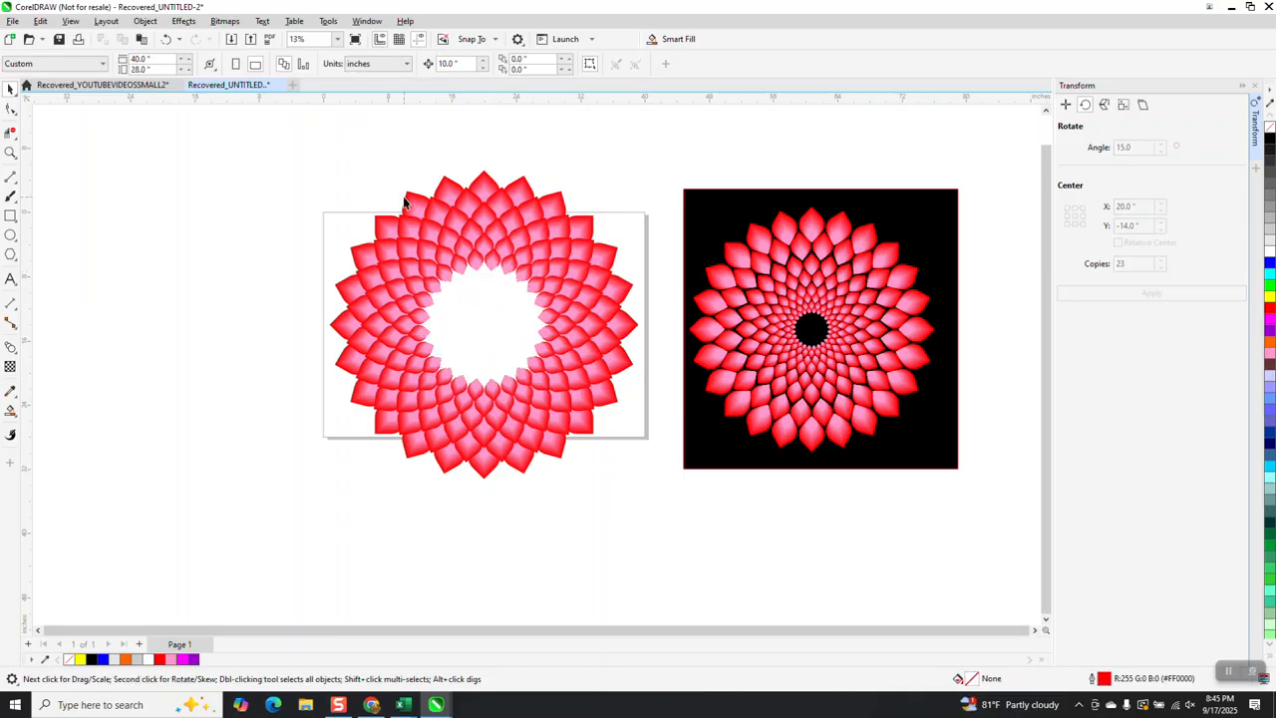
# Group the six remaining petal rings and create a concentric duplicate of the group scaled to about 41.2%
pyautogui.moveTo(571, 410); pyautogui.dragTo(671, 515)
pyautogui.hotkey('ctrl', 'g')
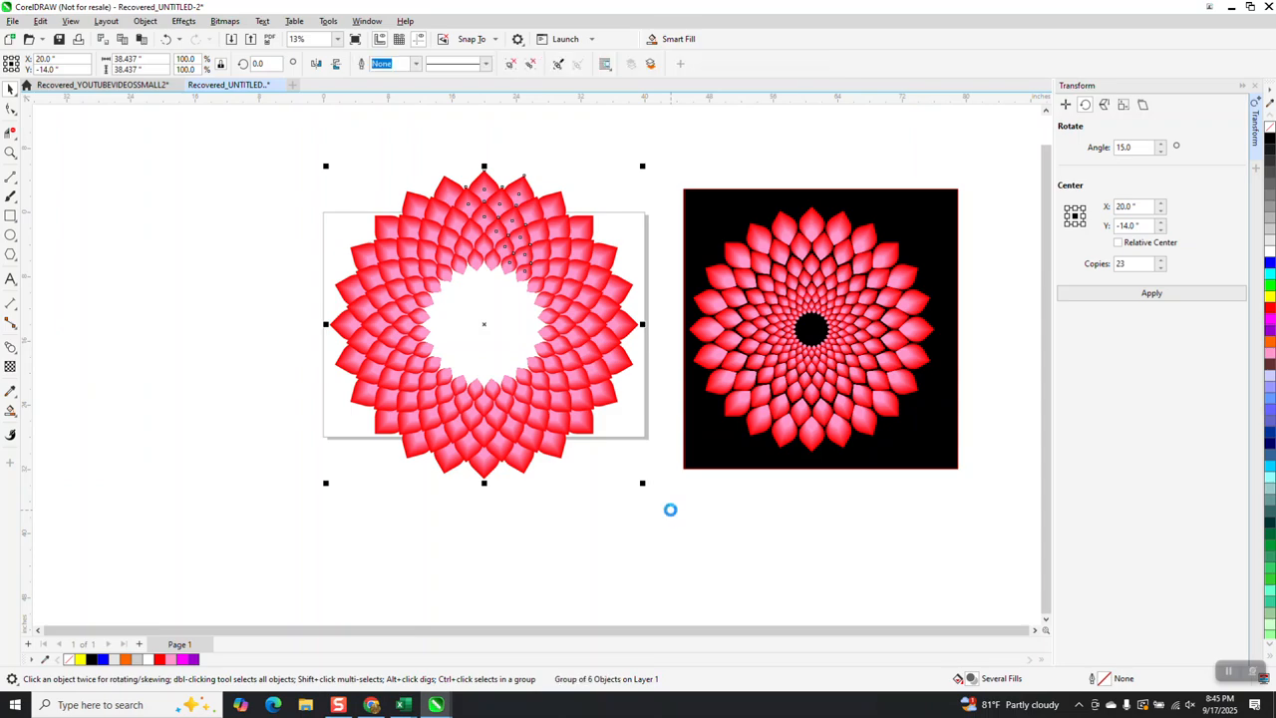
pyautogui.click(603, 237)
pyautogui.click(589, 240)
pyautogui.moveTo(644, 167); pyautogui.dragTo(553, 257)
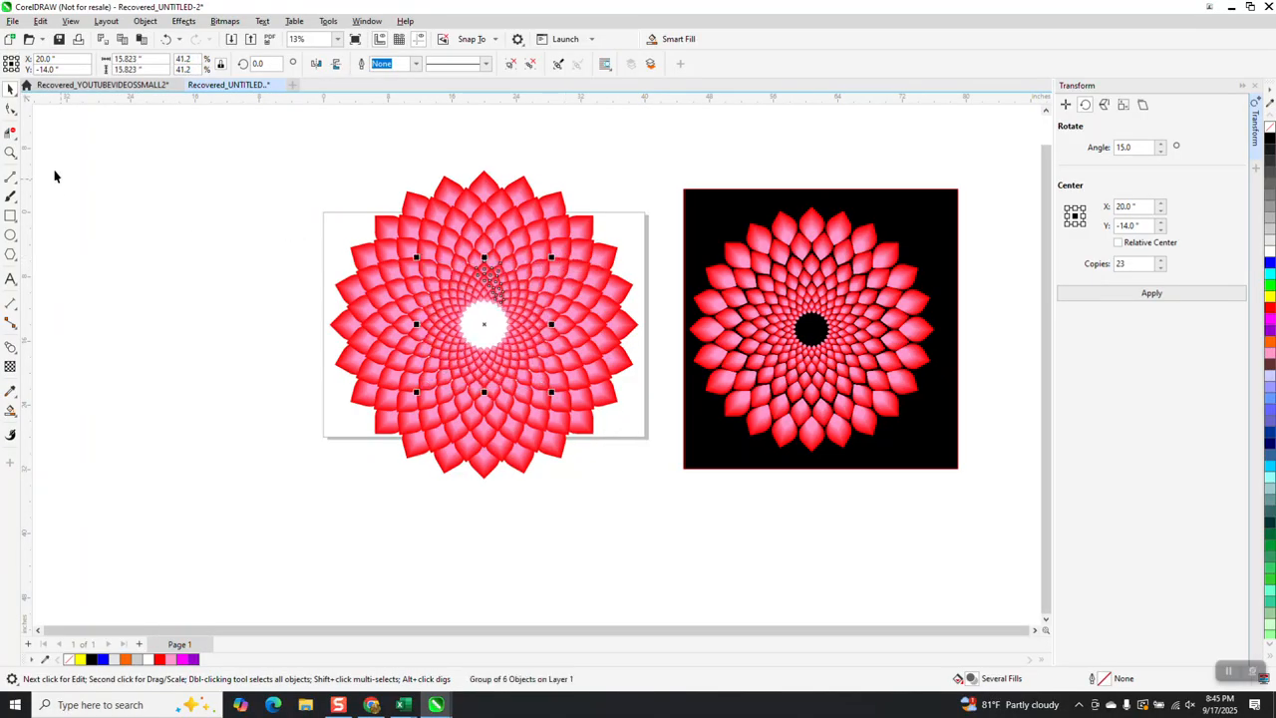
# Enlarge the inner ring group from its center to about 43.1% so it meets the surrounding petals
pyautogui.click(10, 152)
pyautogui.moveTo(450, 264); pyautogui.dragTo(551, 369)
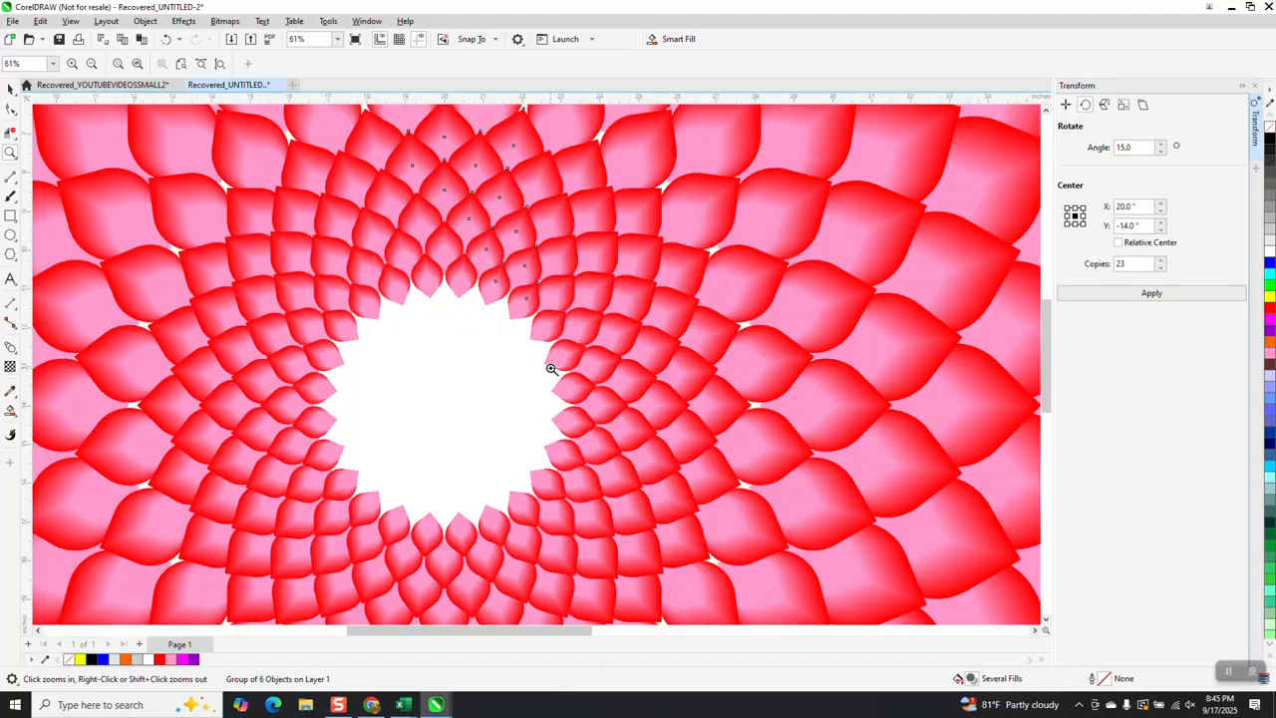
pyautogui.rightClick(542, 364)
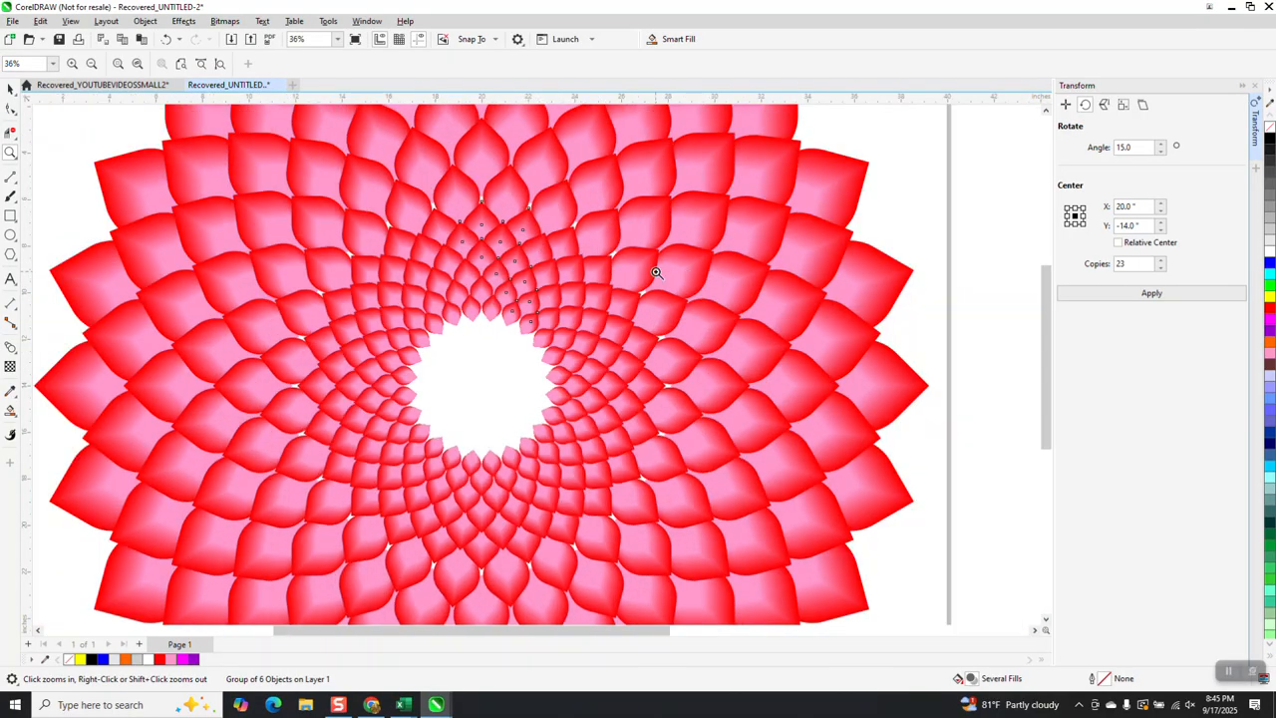
pyautogui.click(10, 88)
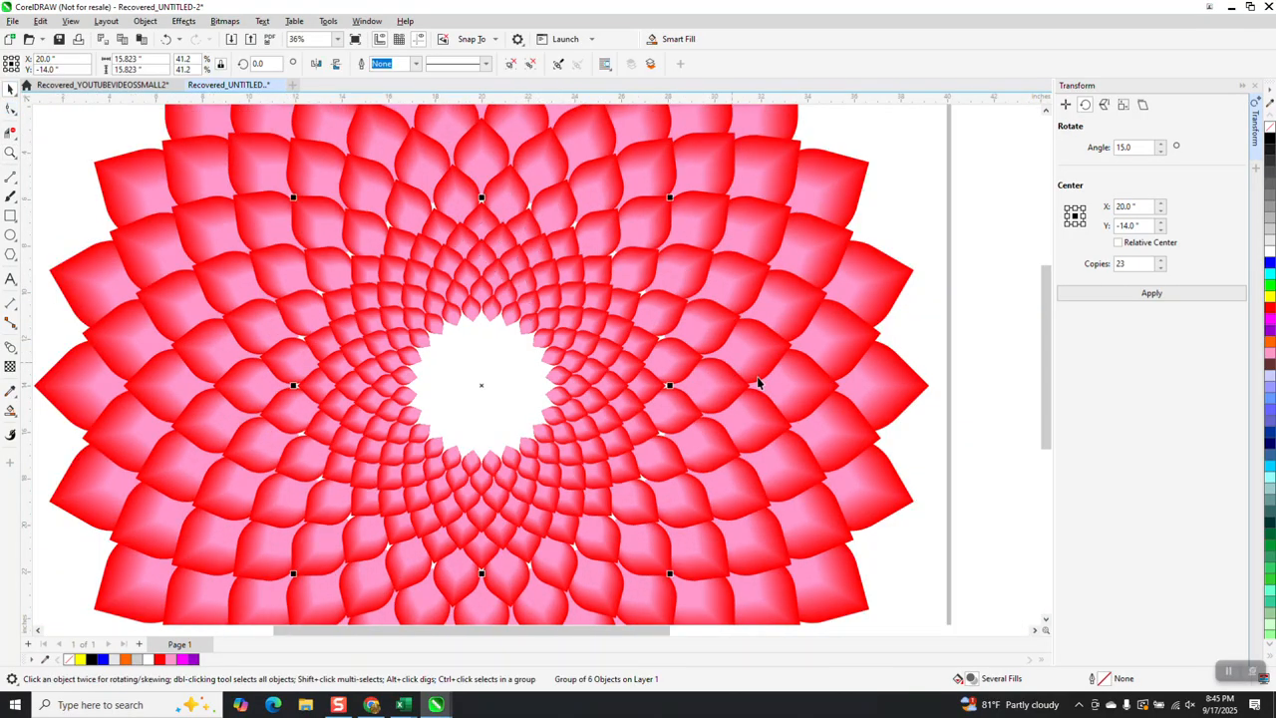
pyautogui.moveTo(671, 198); pyautogui.dragTo(682, 189)
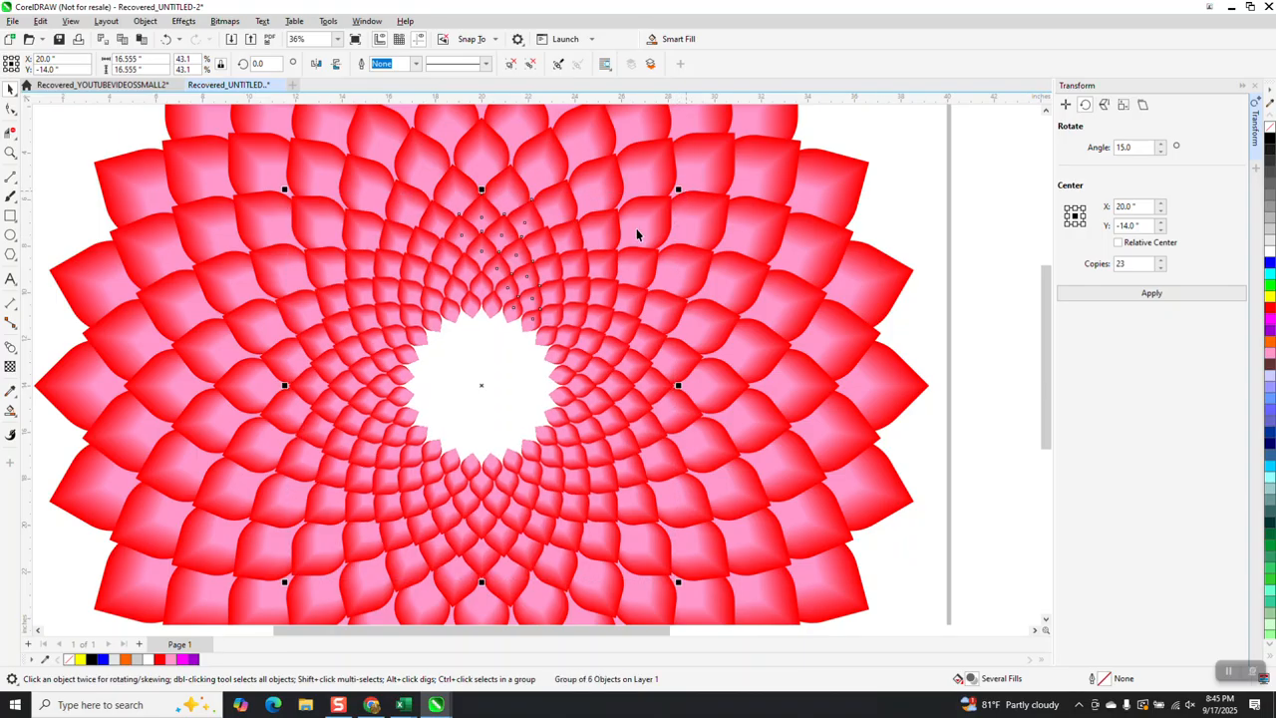
# Add a black-filled rectangle about 41.7 by 42.7 inches behind the whole mandala as its background
pyautogui.scroll(-4, 569, 294)
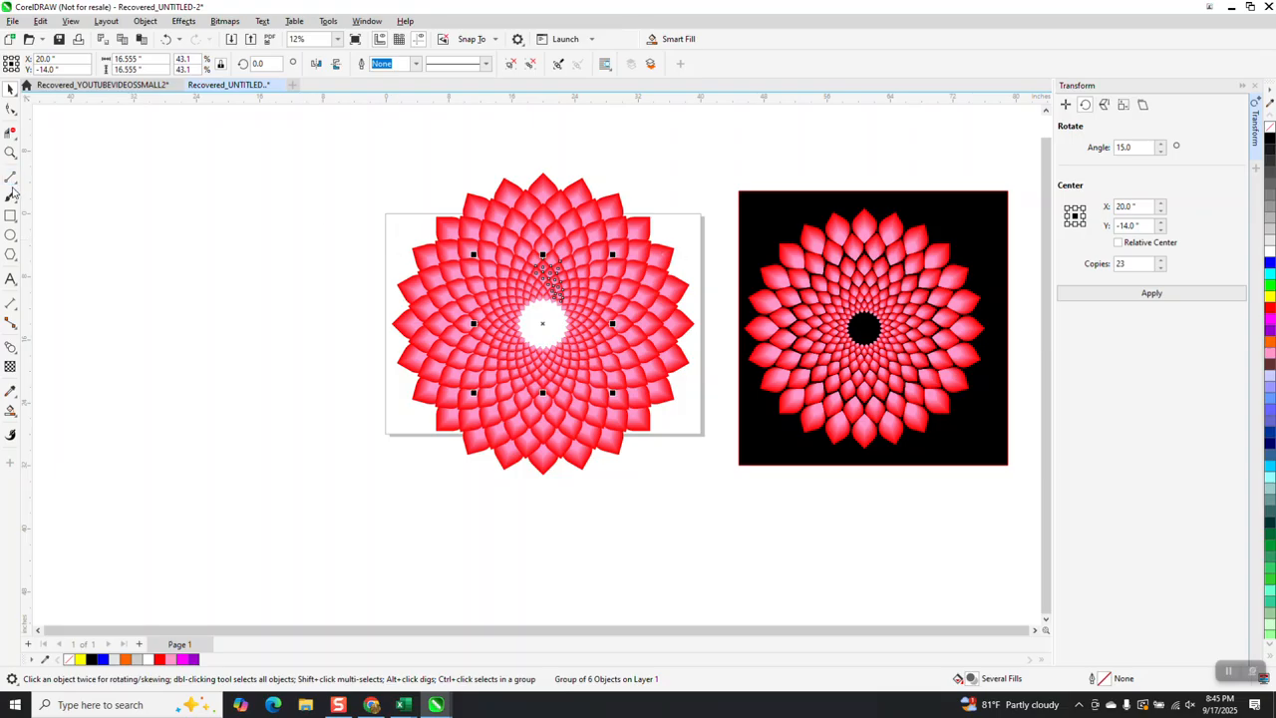
pyautogui.moveTo(377, 162); pyautogui.dragTo(710, 503)
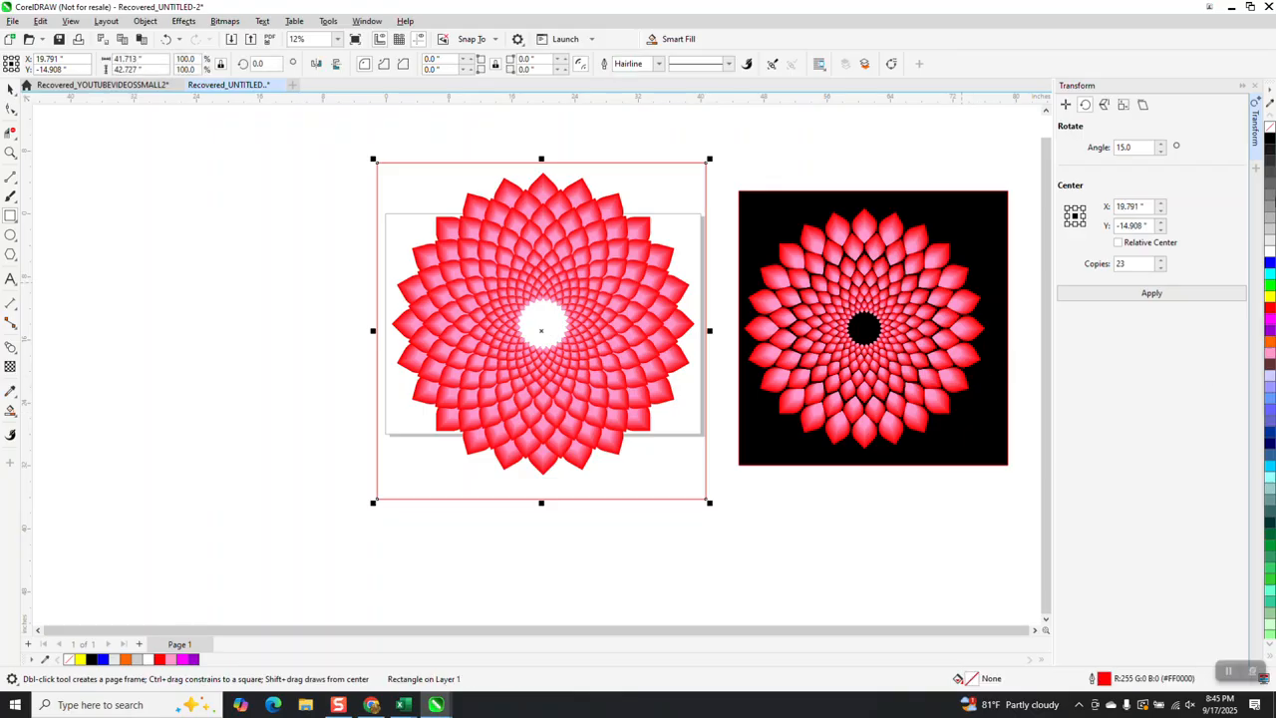
pyautogui.click(1270, 143)
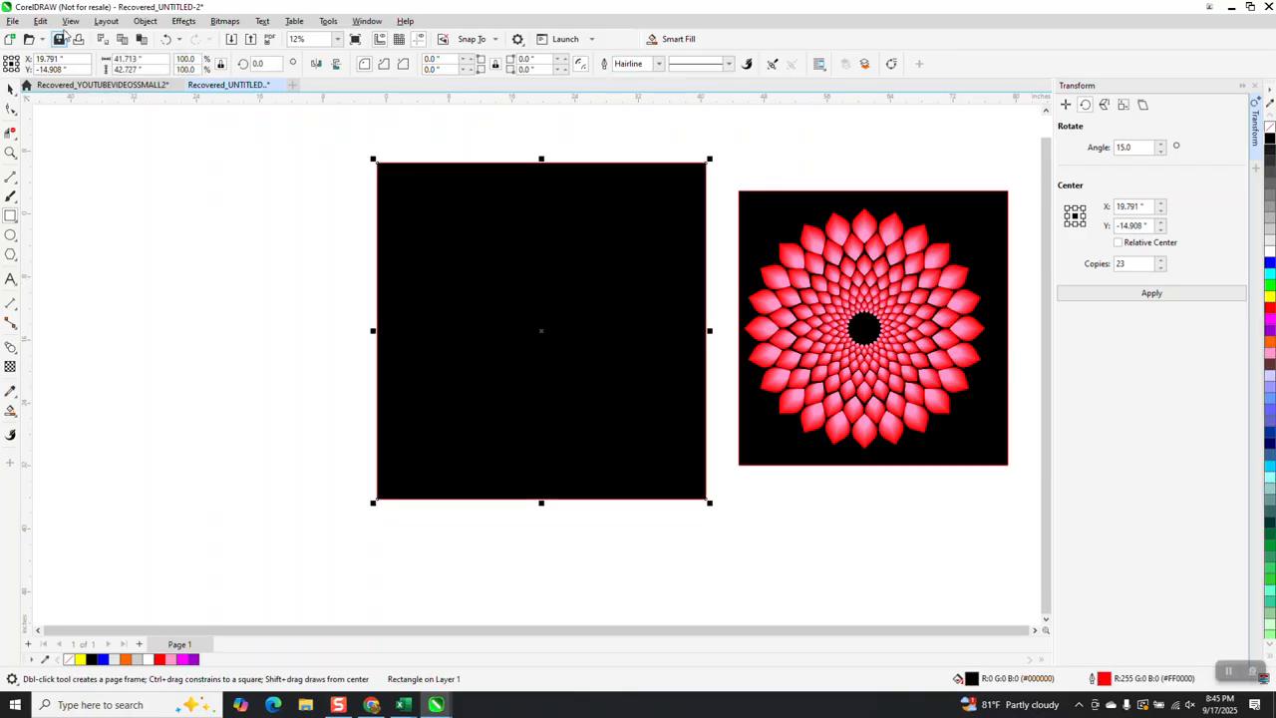
pyautogui.click(147, 22)
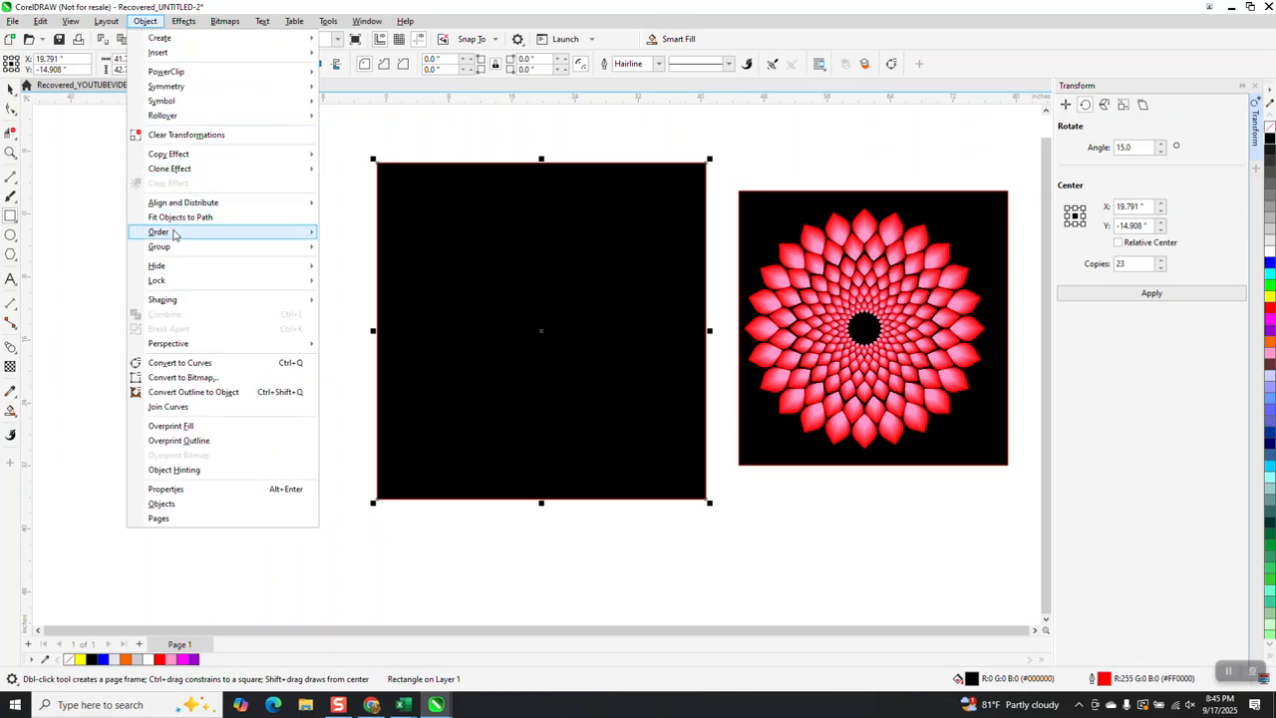
pyautogui.moveTo(170, 235)
pyautogui.click(351, 248)
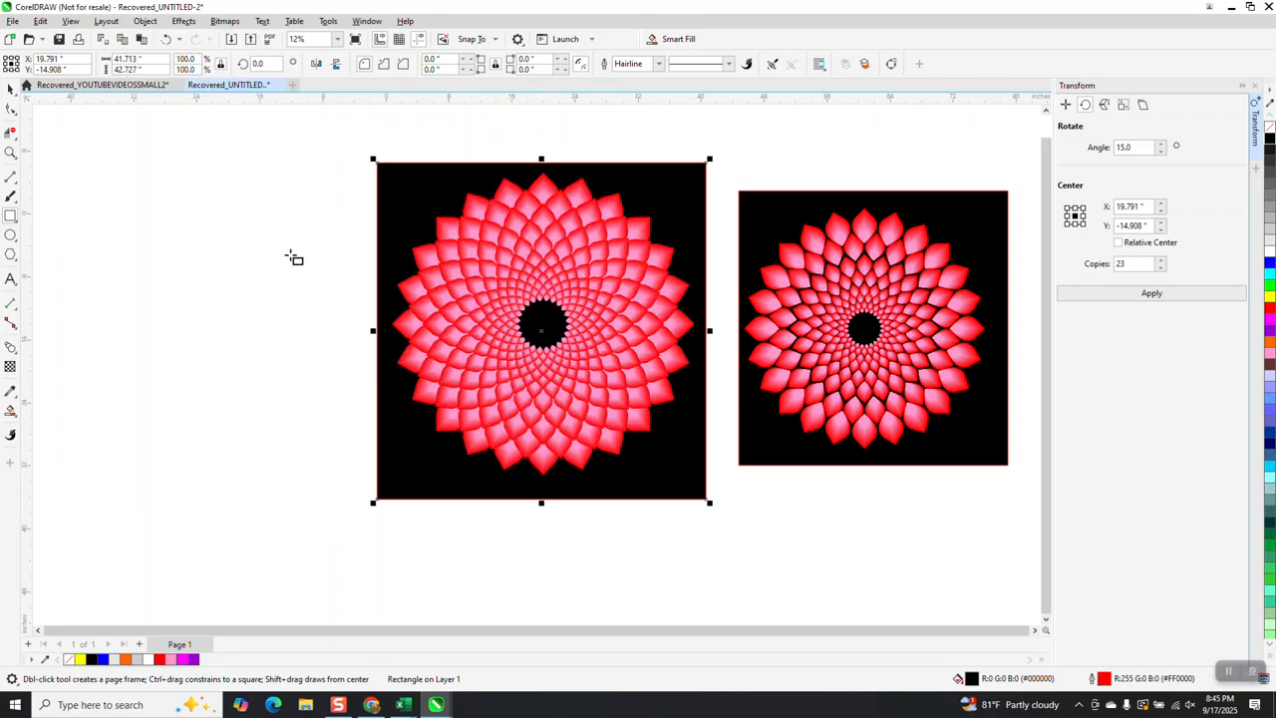
# Examine how the petals overlap in the upper half of the mandala against the black background
pyautogui.click(10, 153)
pyautogui.moveTo(482, 191); pyautogui.dragTo(595, 306)
pyautogui.scroll(-1, 564, 302)
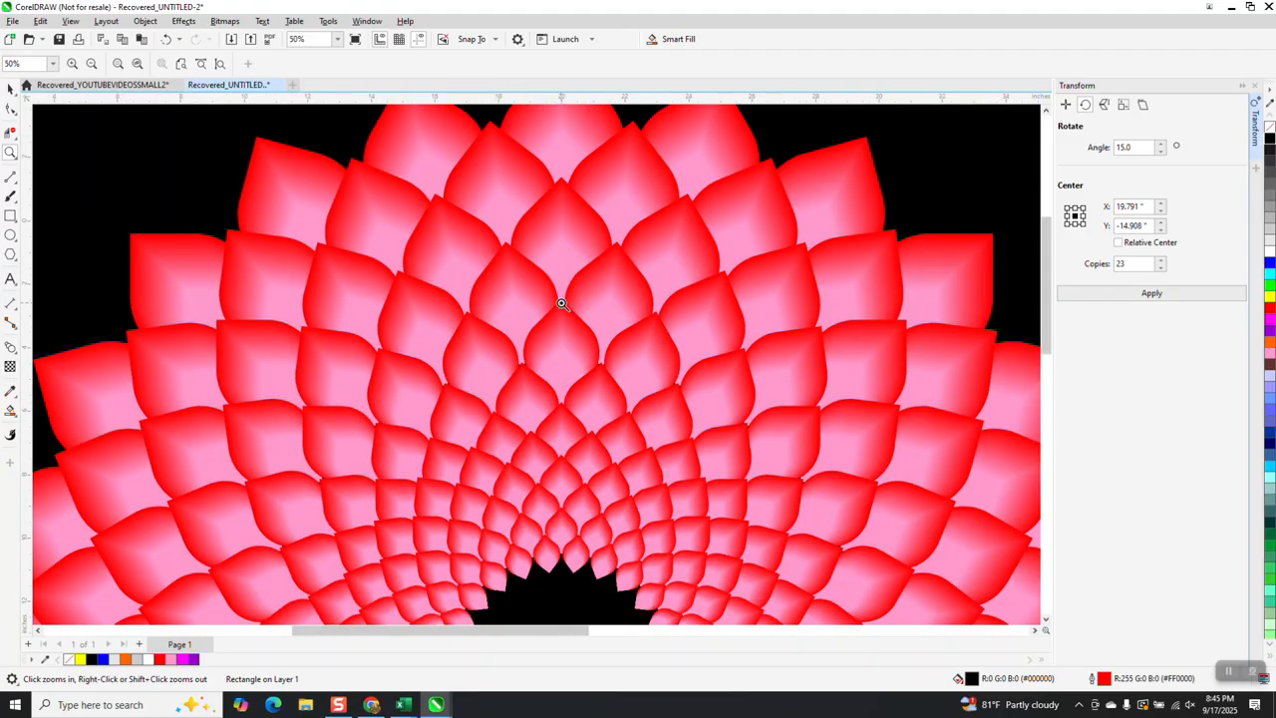
pyautogui.scroll(-1, 421, 224)
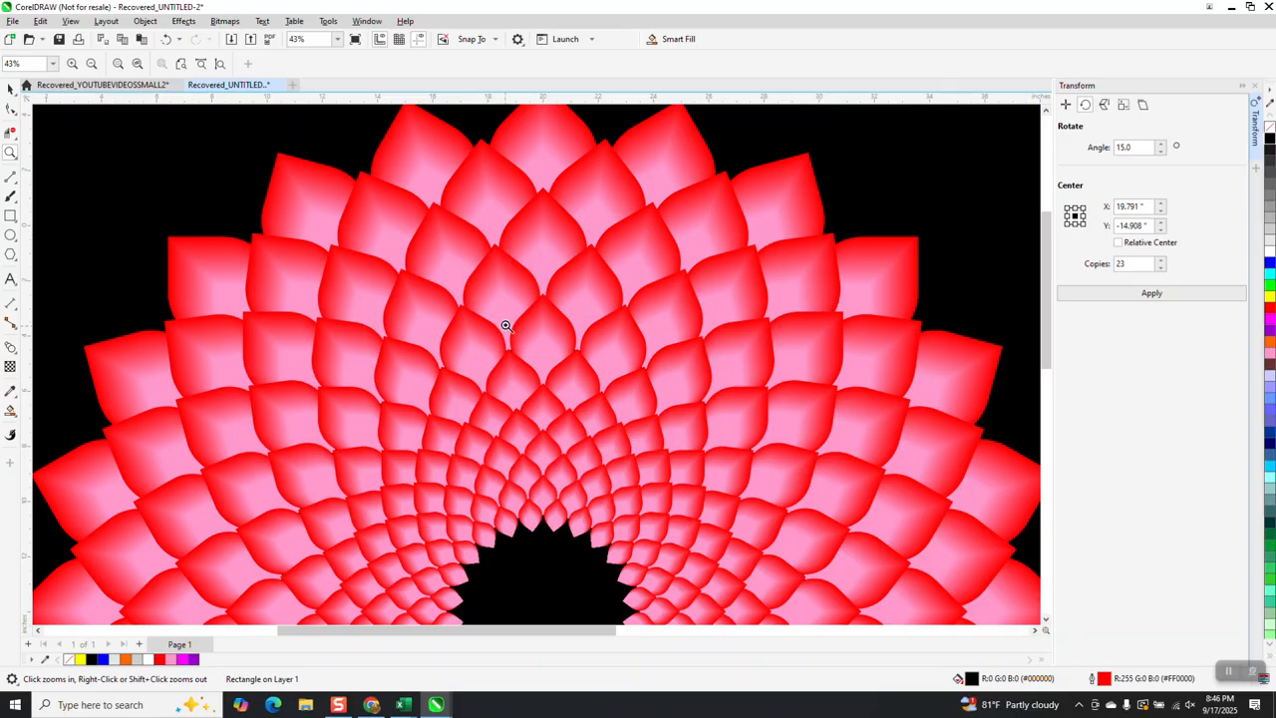
pyautogui.scroll(-1, 503, 330)
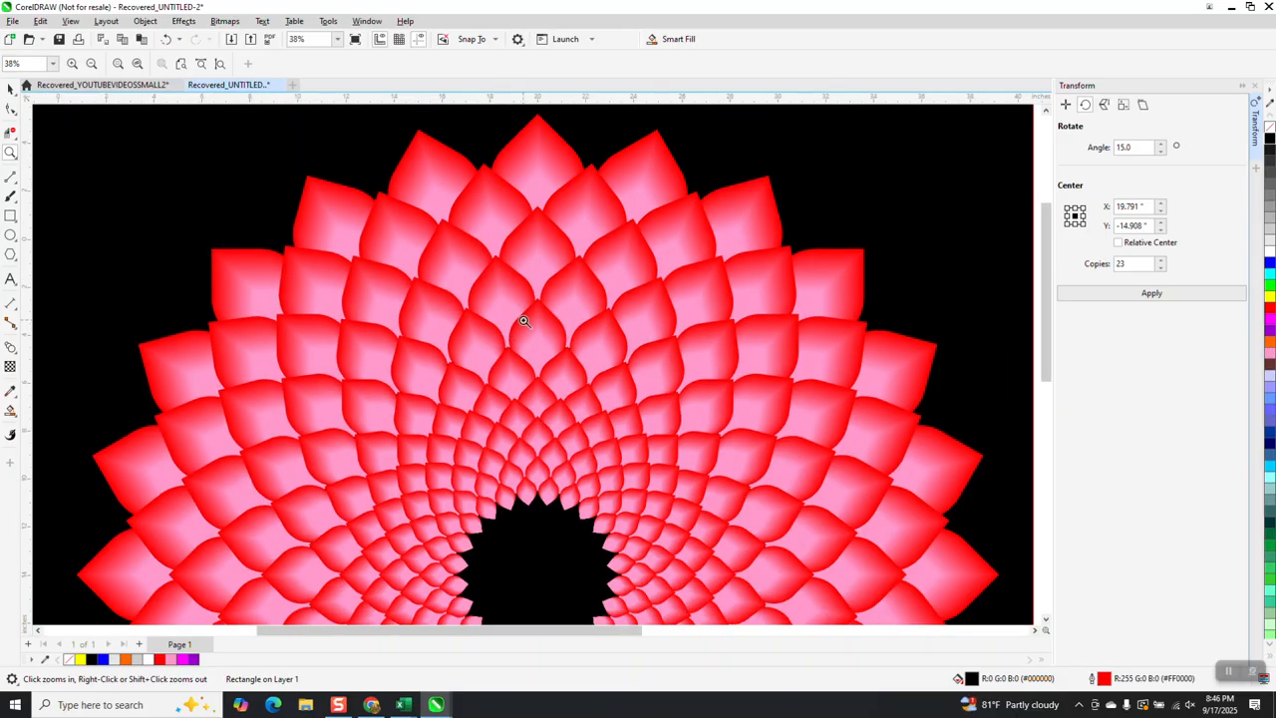
pyautogui.scroll(-5, 504, 325)
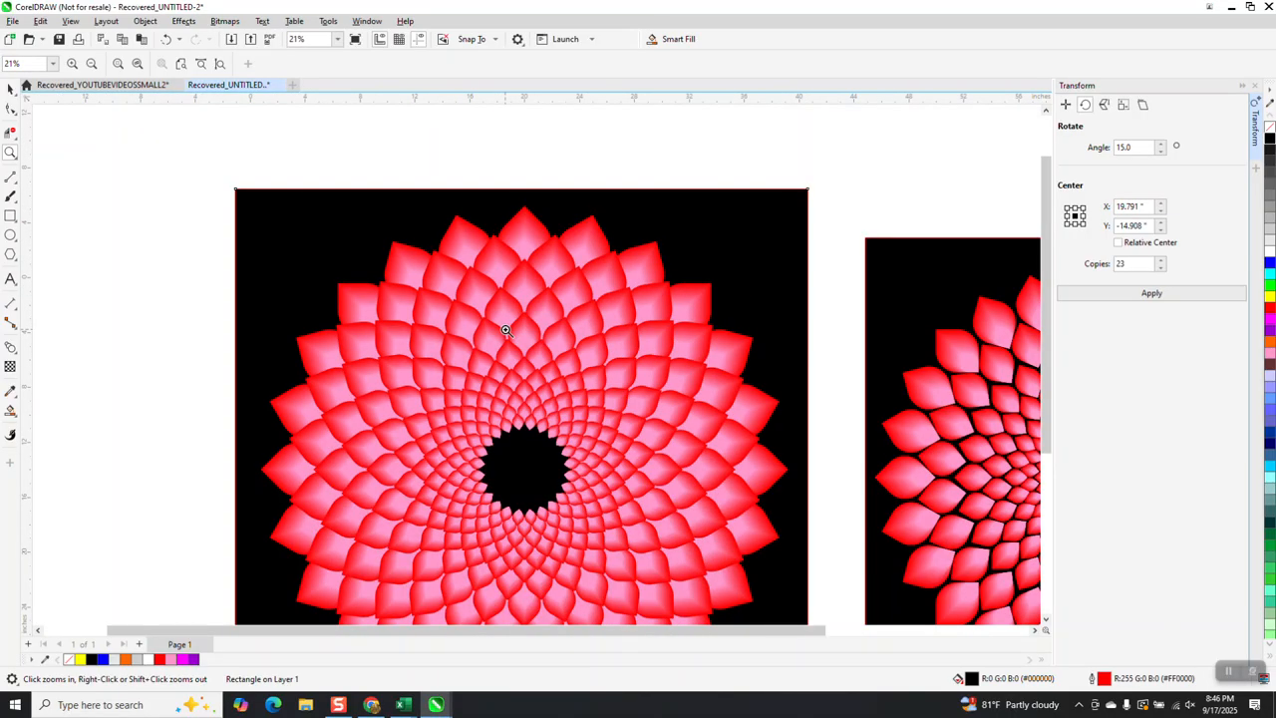